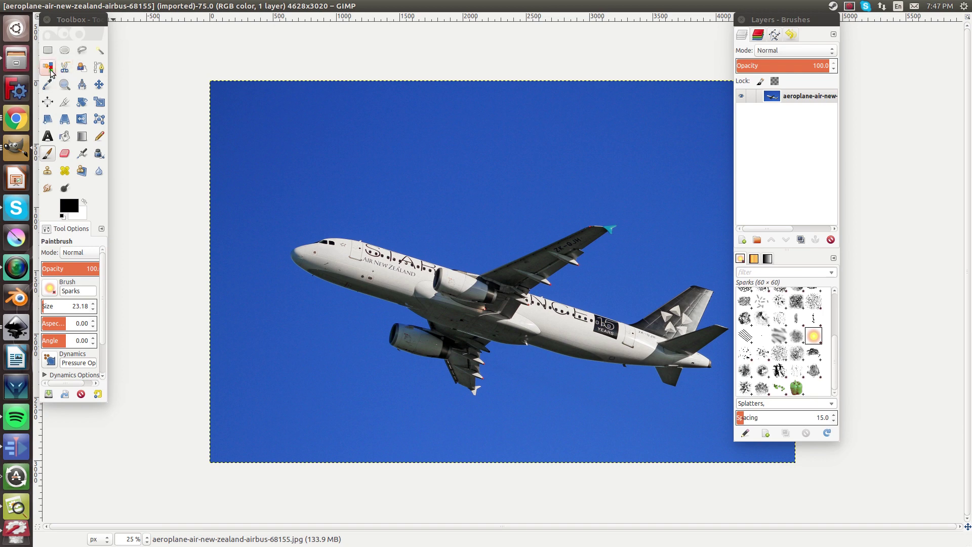
# Step: Select the blue sky around the aeroplane with Select by Color and move the Layers–Brushes dock aside
pyautogui.click(48, 68)
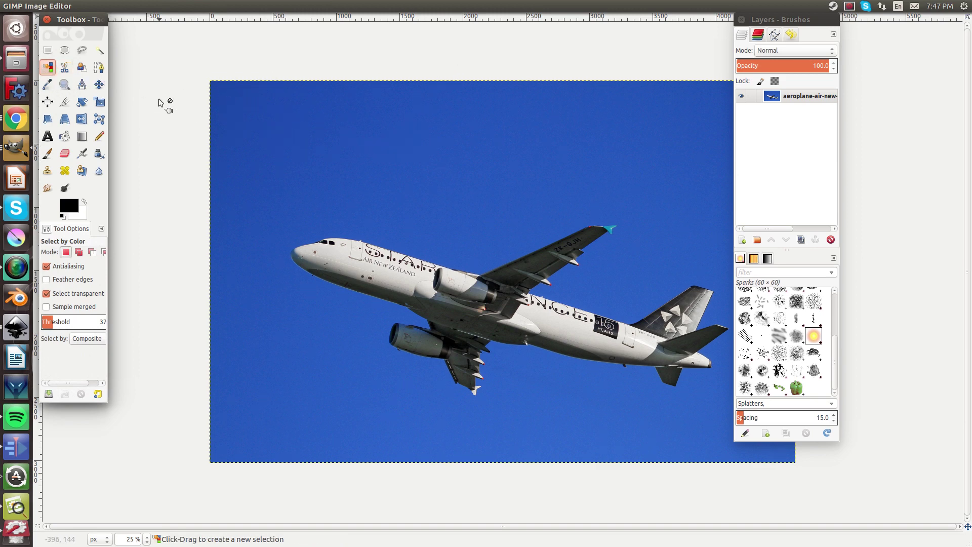
pyautogui.click(282, 132)
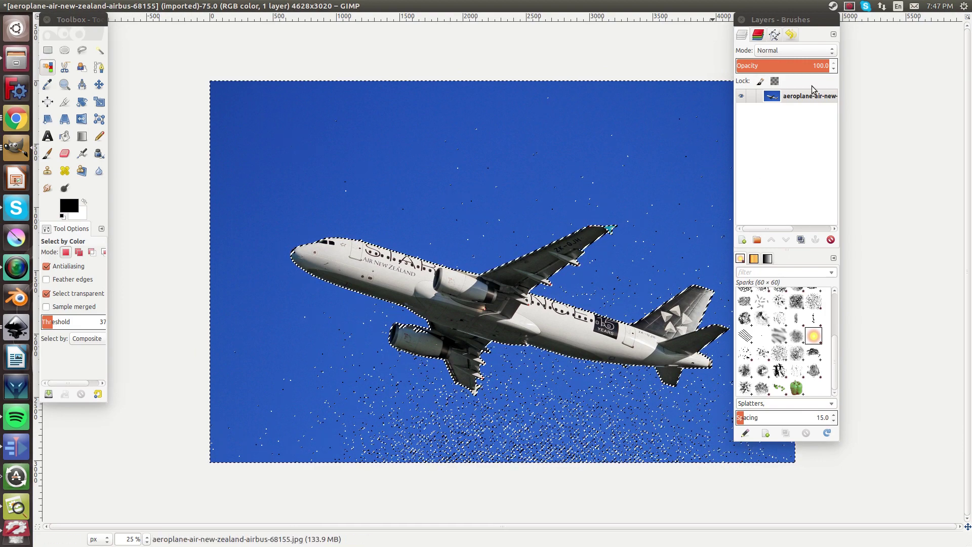
pyautogui.moveTo(803, 14); pyautogui.dragTo(867, 15)
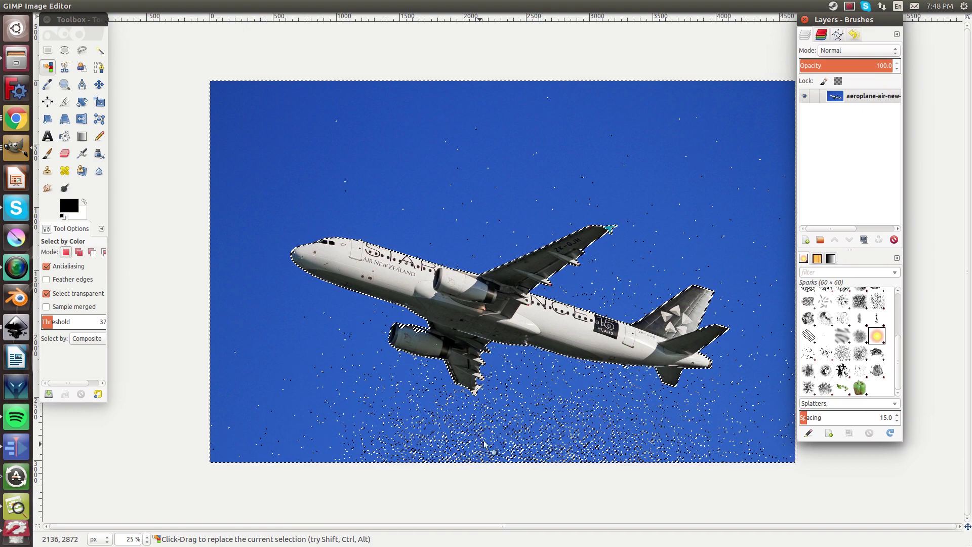
pyautogui.scroll(5, 506, 424)
pyautogui.scroll(4, 508, 415)
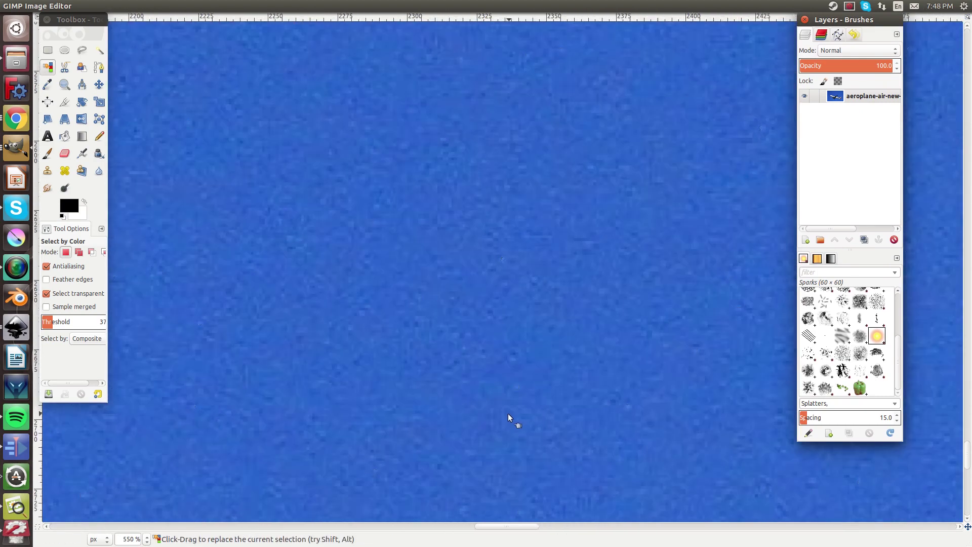
pyautogui.scroll(3, 513, 408)
pyautogui.scroll(-10, 513, 315)
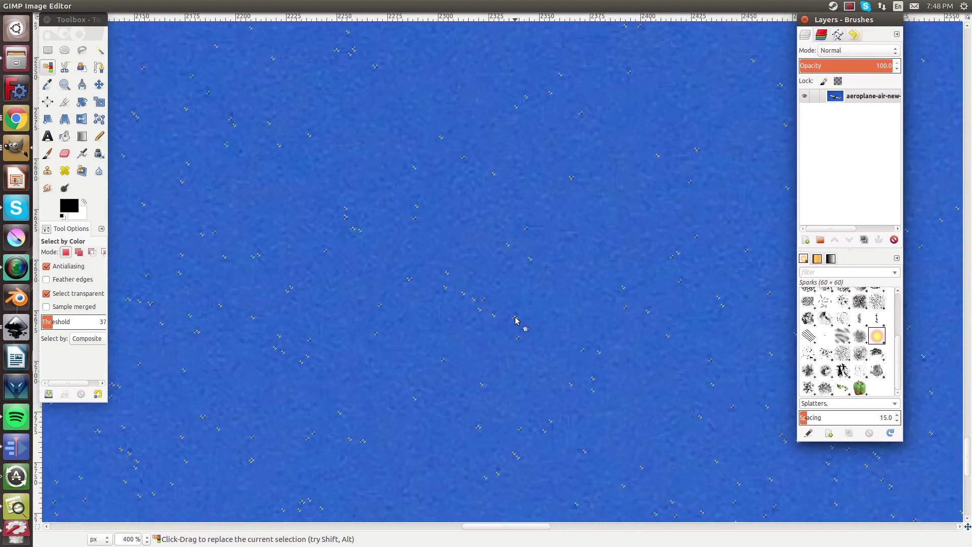
pyautogui.scroll(-2, 498, 302)
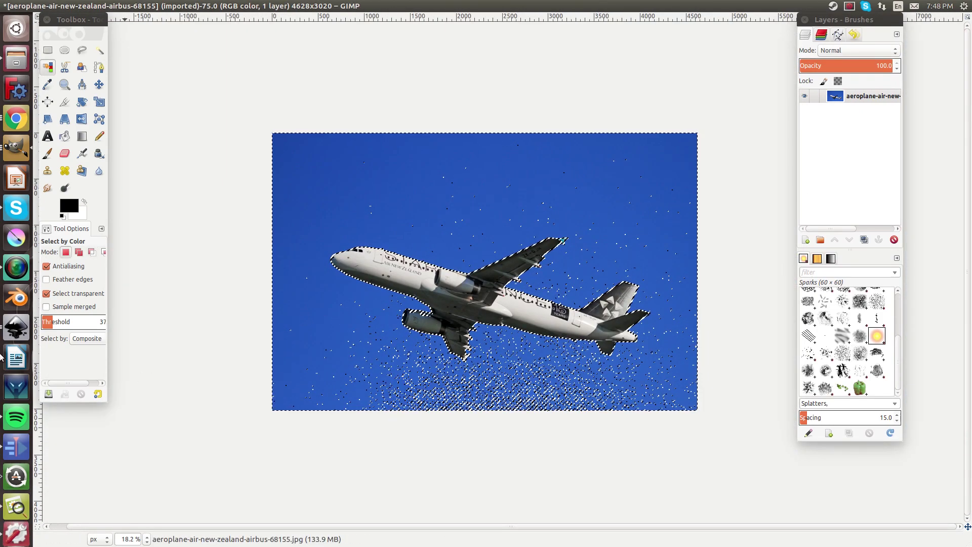
# Step: Raise the colour threshold to 48 and reselect the sky around the plane
pyautogui.moveTo(64, 326); pyautogui.dragTo(67, 327)
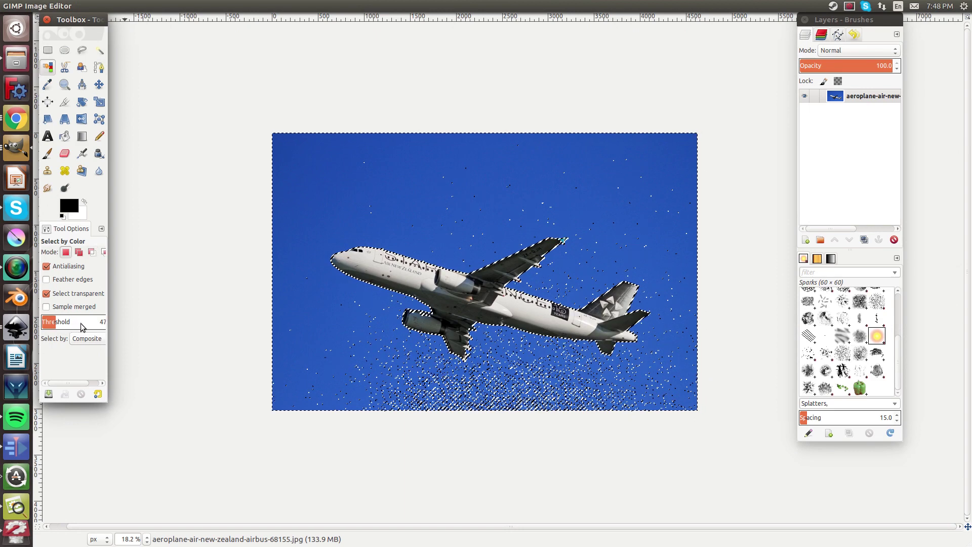
pyautogui.click(333, 345)
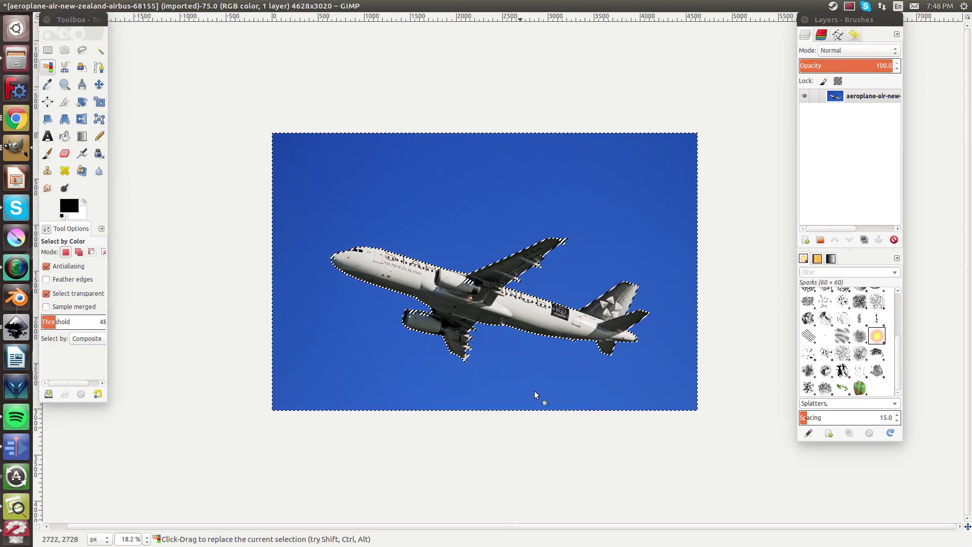
pyautogui.keyDown('ctrl'); pyautogui.scroll(8, 506, 367); pyautogui.keyUp('ctrl')
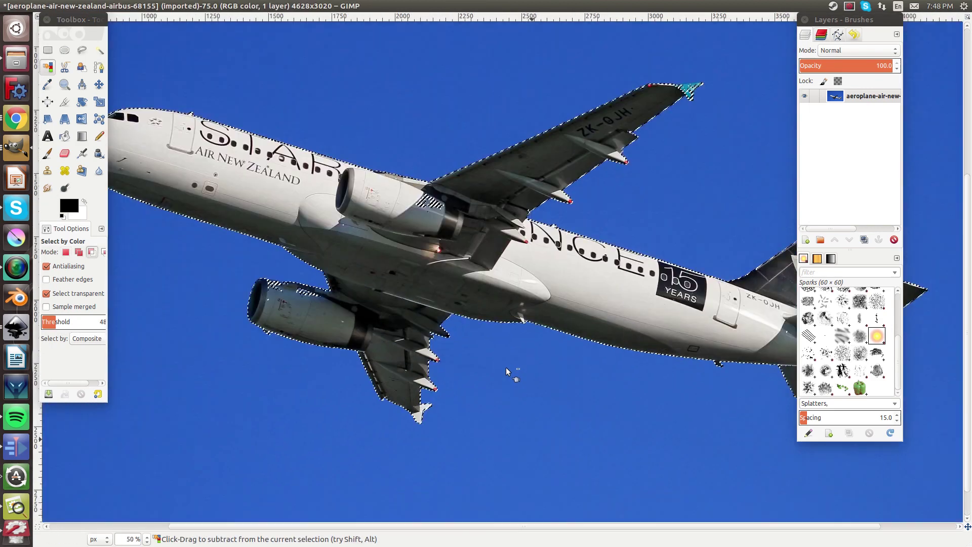
pyautogui.keyDown('ctrl'); pyautogui.scroll(3, 404, 350); pyautogui.keyUp('ctrl')
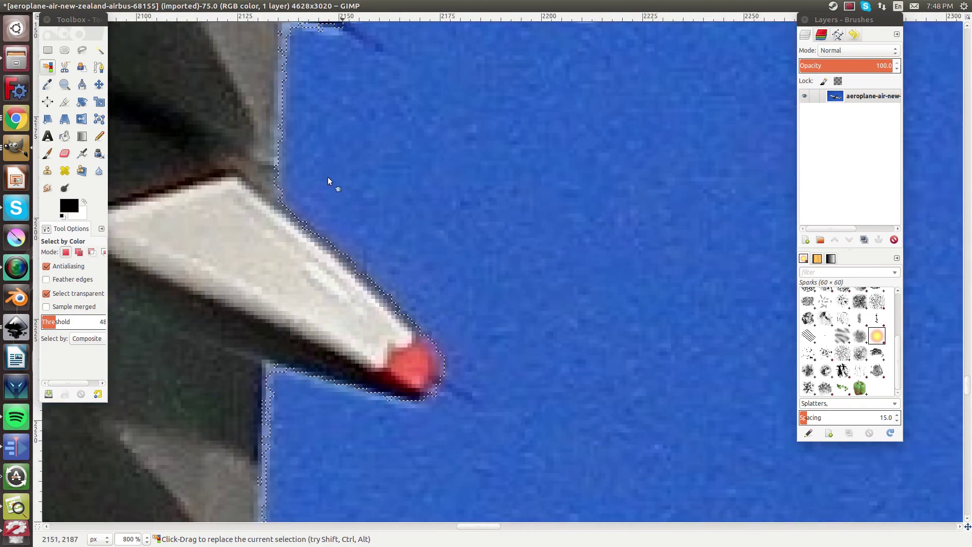
pyautogui.keyDown('ctrl'); pyautogui.scroll(-8, 205, 217); pyautogui.keyUp('ctrl')
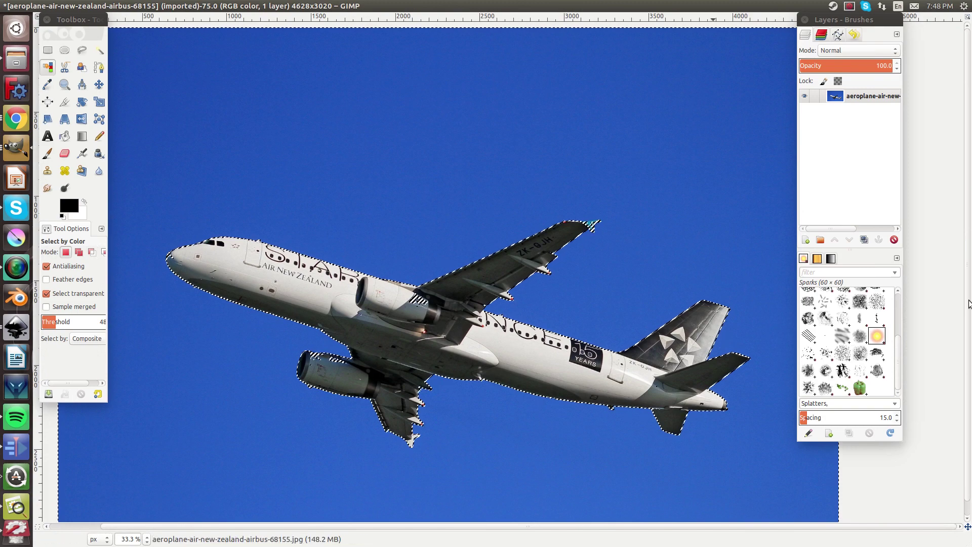
pyautogui.keyDown('ctrl'); pyautogui.scroll(1, 331, 365); pyautogui.keyUp('ctrl')
# Step: Try lower colour thresholds, 35 and then 16, reselecting the sky each time
pyautogui.keyDown('ctrl'); pyautogui.scroll(6, 331, 365); pyautogui.keyUp('ctrl')
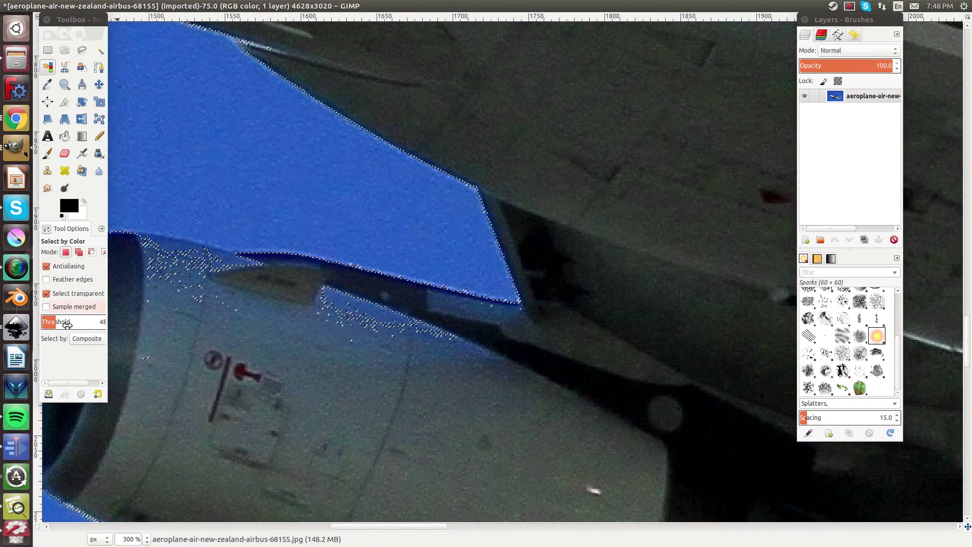
pyautogui.click(53, 323)
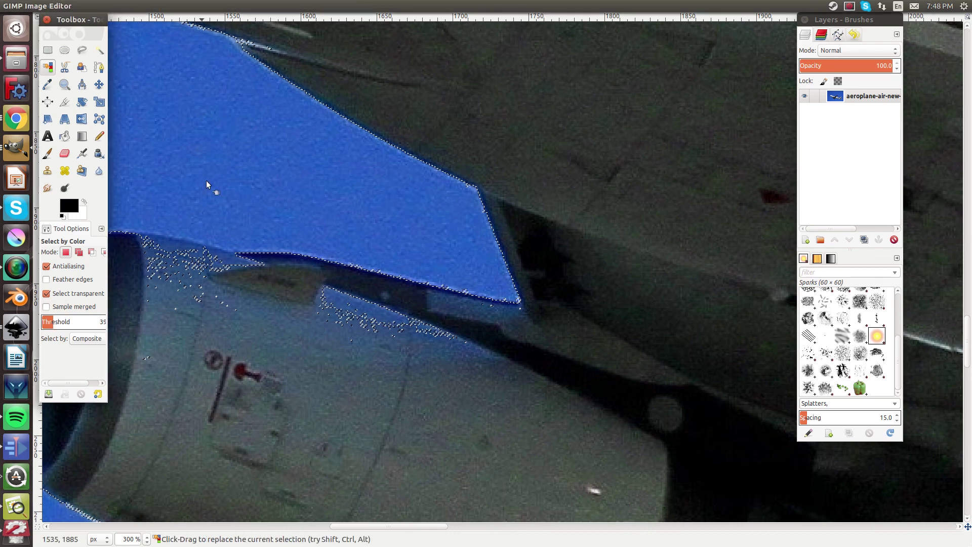
pyautogui.moveTo(206, 181); pyautogui.dragTo(76, 334)
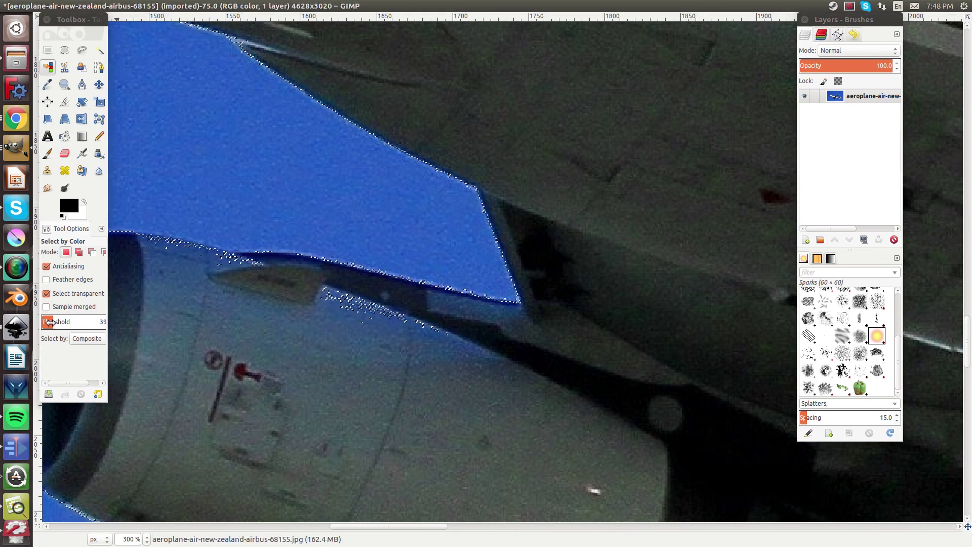
pyautogui.click(52, 325)
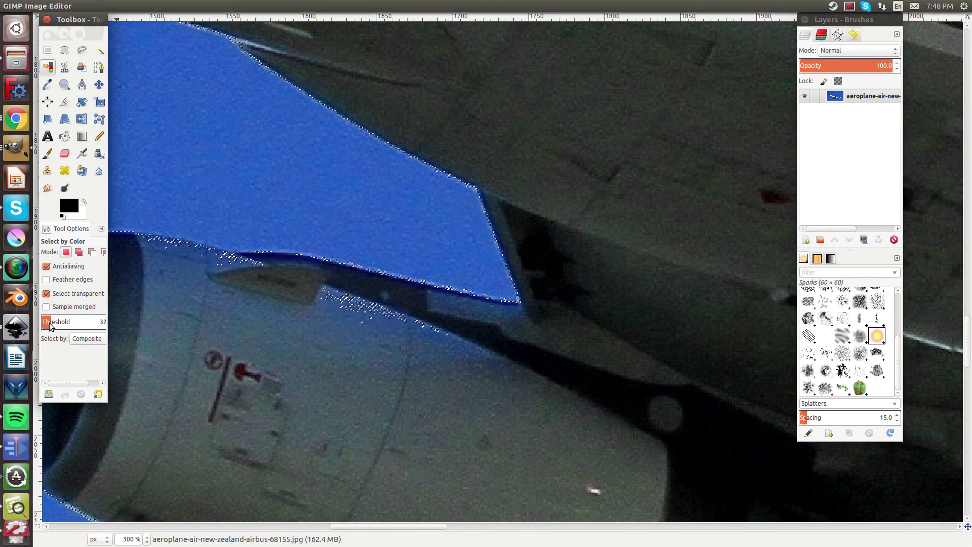
pyautogui.click(46, 323)
pyautogui.click(304, 205)
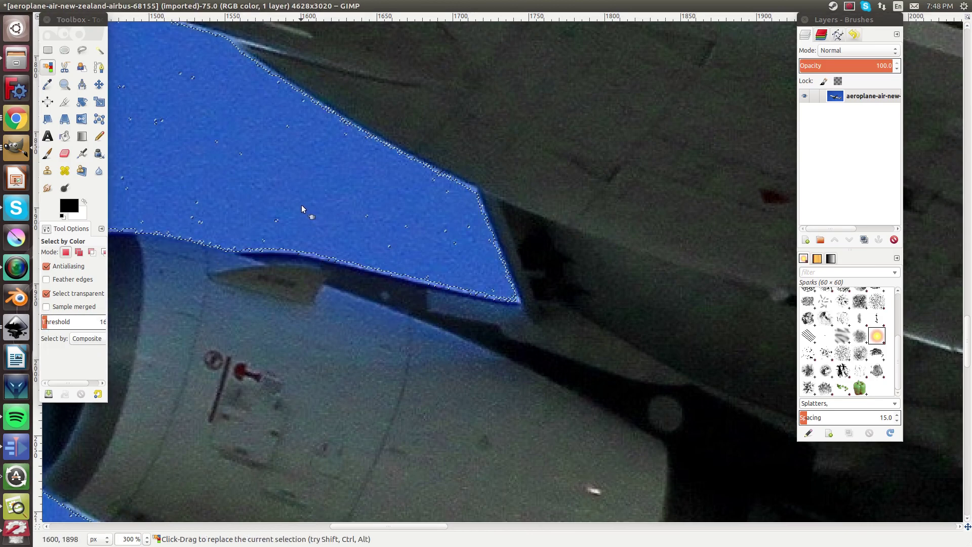
pyautogui.scroll(-6, 302, 205)
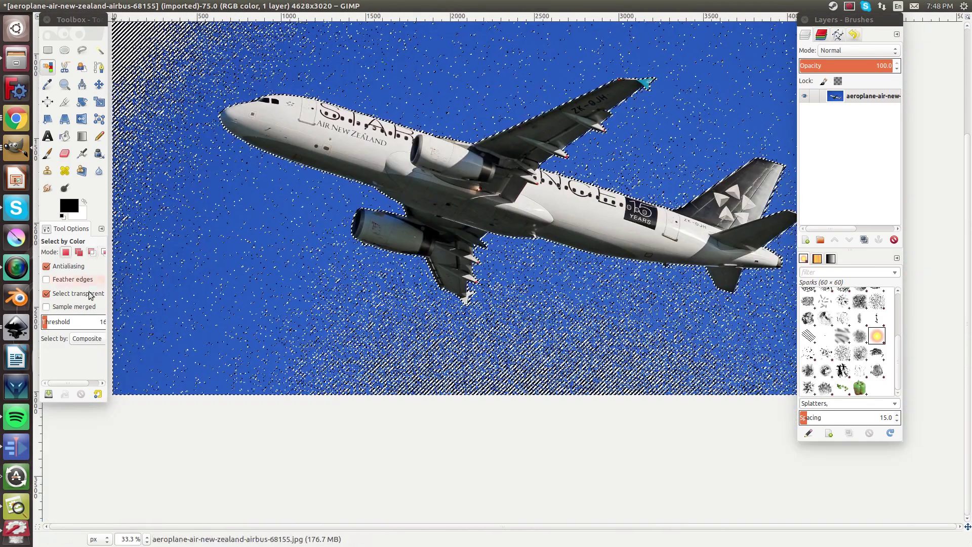
# Step: Widen the Toolbox and reselect the sky at threshold 39.2, then at 30.2
pyautogui.click(116, 308)
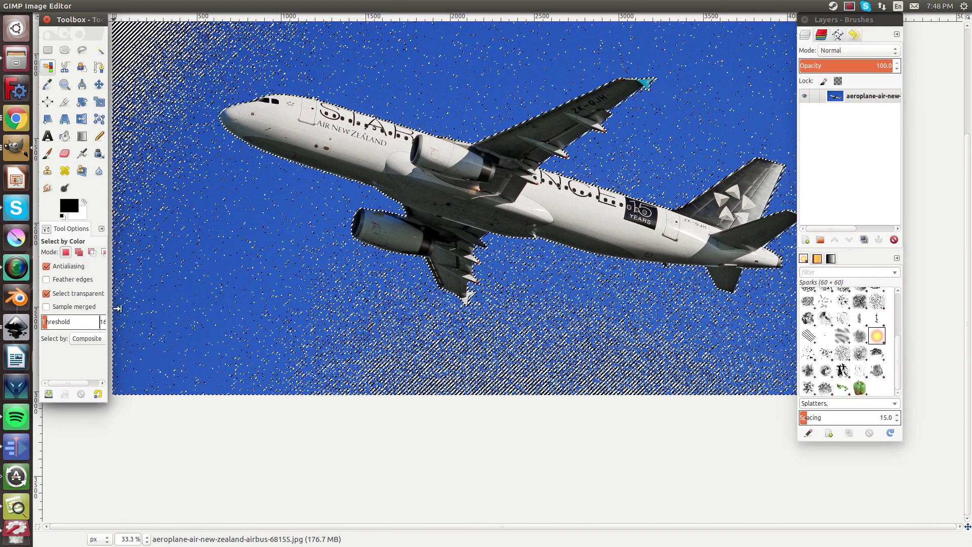
pyautogui.moveTo(116, 308); pyautogui.dragTo(133, 308)
pyautogui.click(120, 285)
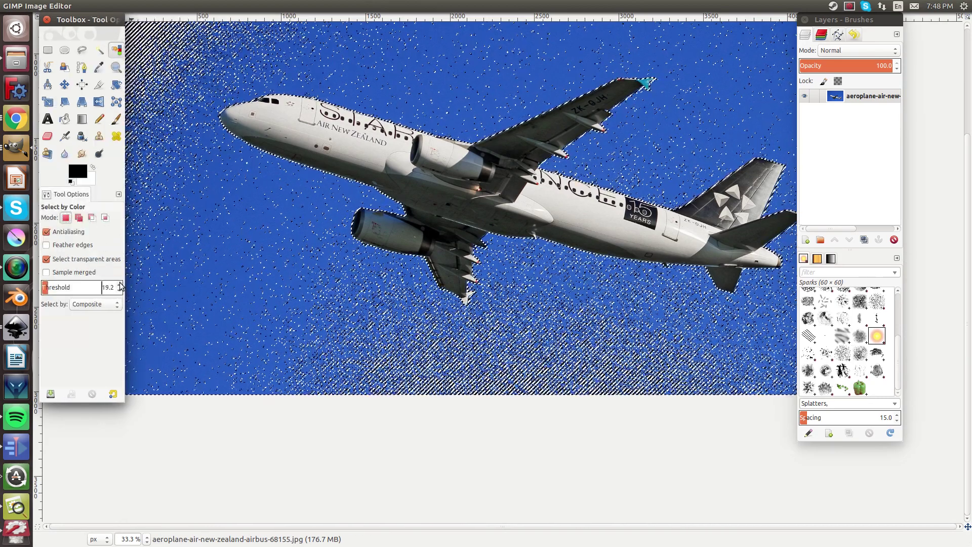
pyautogui.click(120, 285)
pyautogui.click(258, 260)
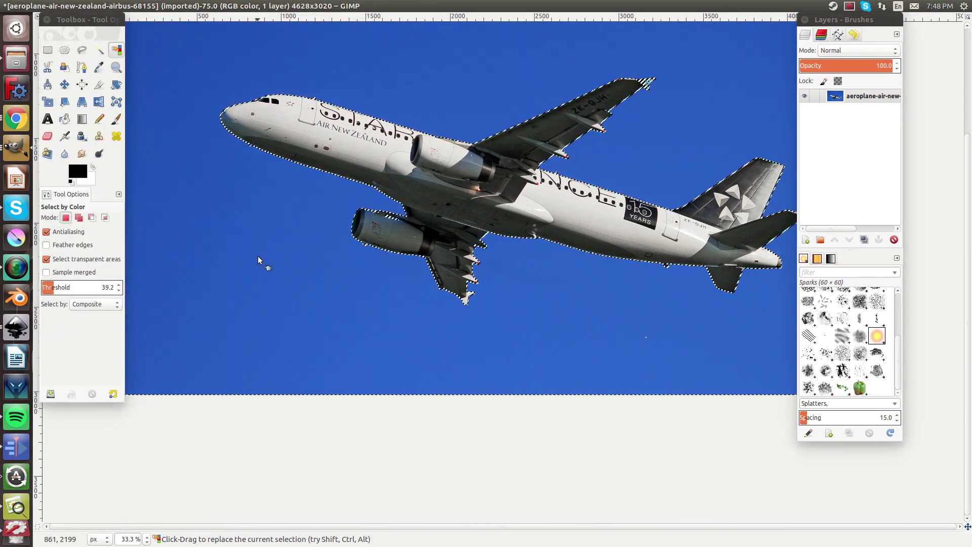
pyautogui.click(119, 289)
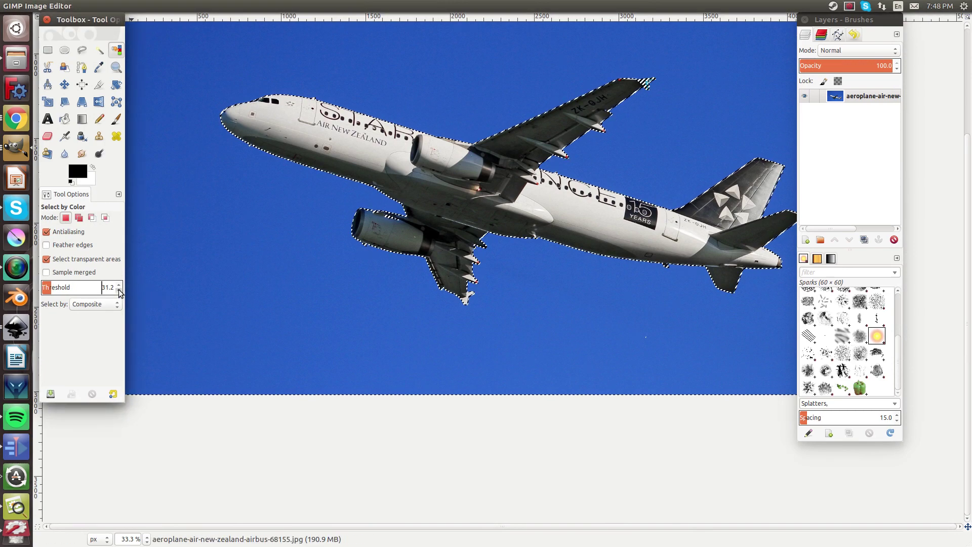
pyautogui.click(233, 268)
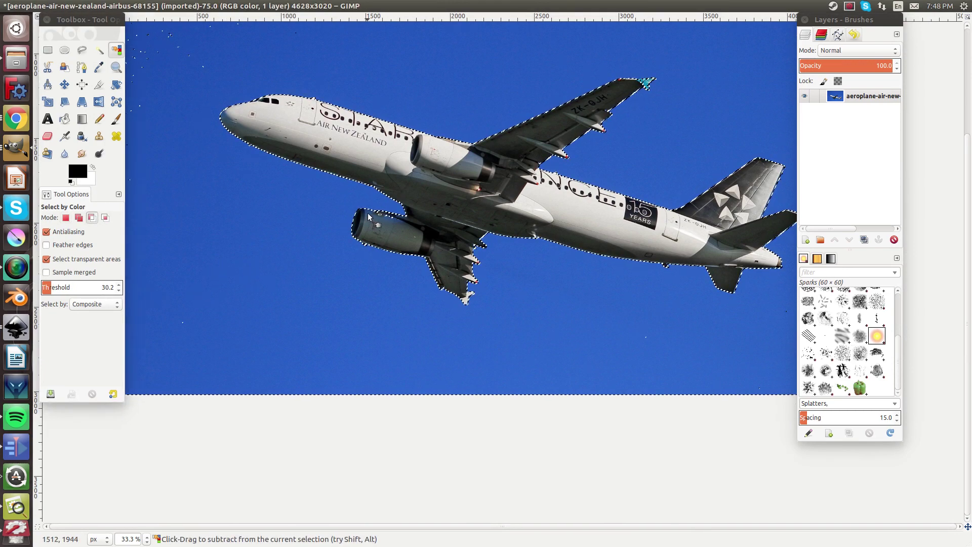
# Step: Switch to the Eraser, which uses the Sparks brush at size 23.18
pyautogui.scroll(6, 367, 217)
pyautogui.scroll(-6, 367, 217)
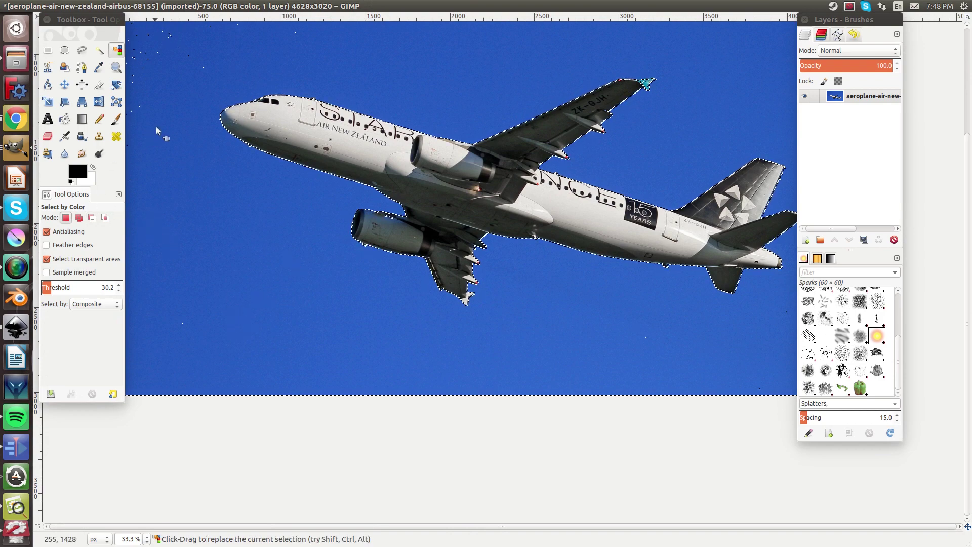
pyautogui.scroll(-1, 159, 134)
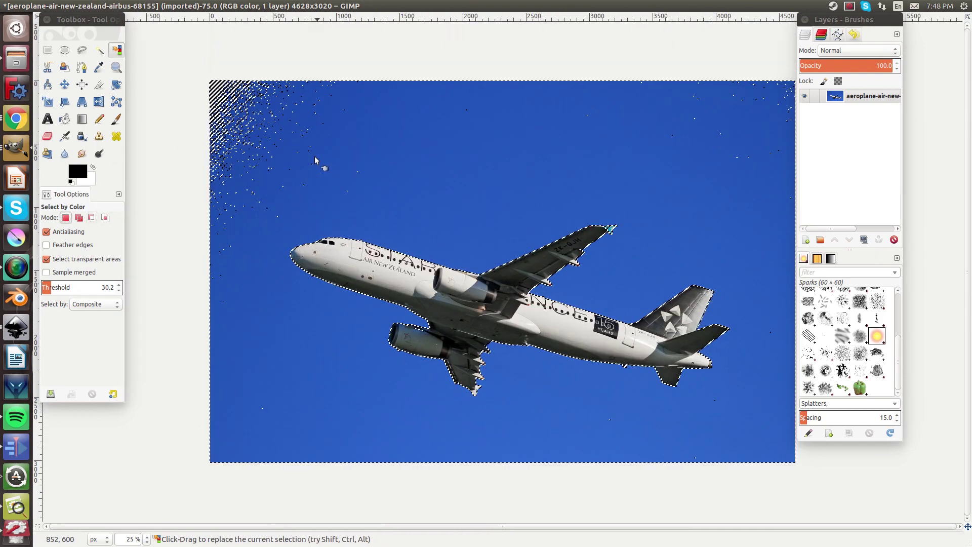
pyautogui.click(48, 136)
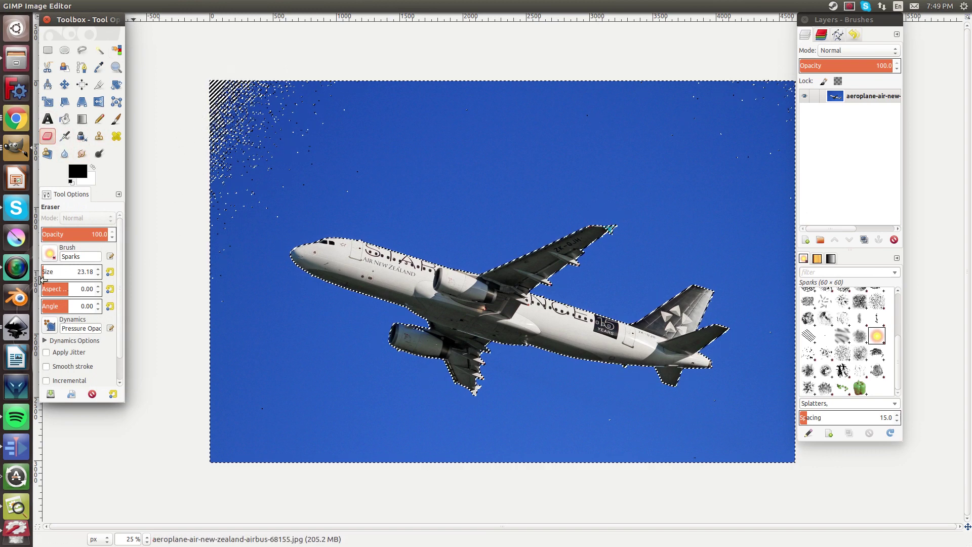
# Step: Resize the Sparks eraser and erase sparkle patches at the left edge and top-left corner
pyautogui.press(']')
pyautogui.press(']')
pyautogui.press(']')
pyautogui.press(']')
pyautogui.press(']')
pyautogui.press(']')
pyautogui.press(']')
pyautogui.press(']')
pyautogui.press('[')
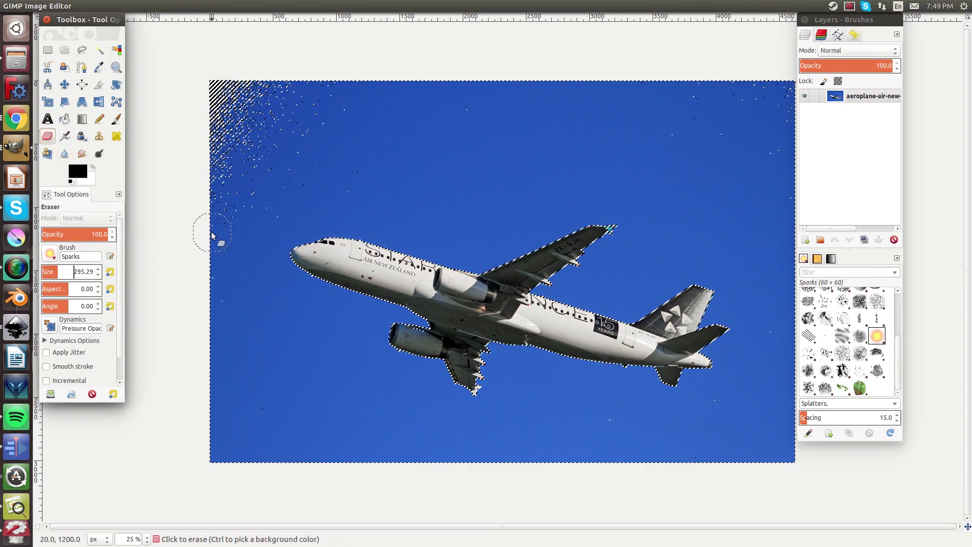
pyautogui.click(213, 188)
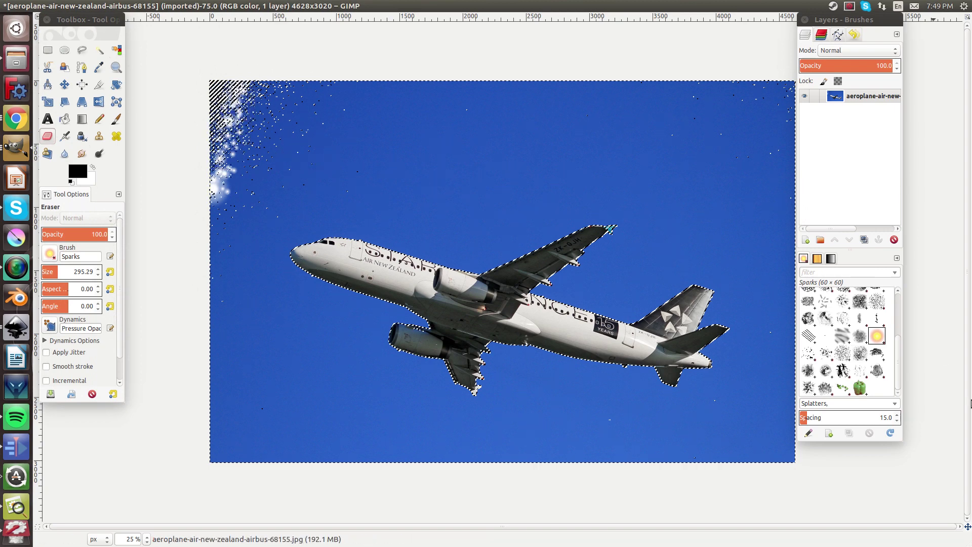
pyautogui.click(233, 96)
pyautogui.scroll(10, 843, 338)
# Step: With the 2. Hardness 100 brush enlarged to 600.40, erase most of the blue sky
pyautogui.click(859, 313)
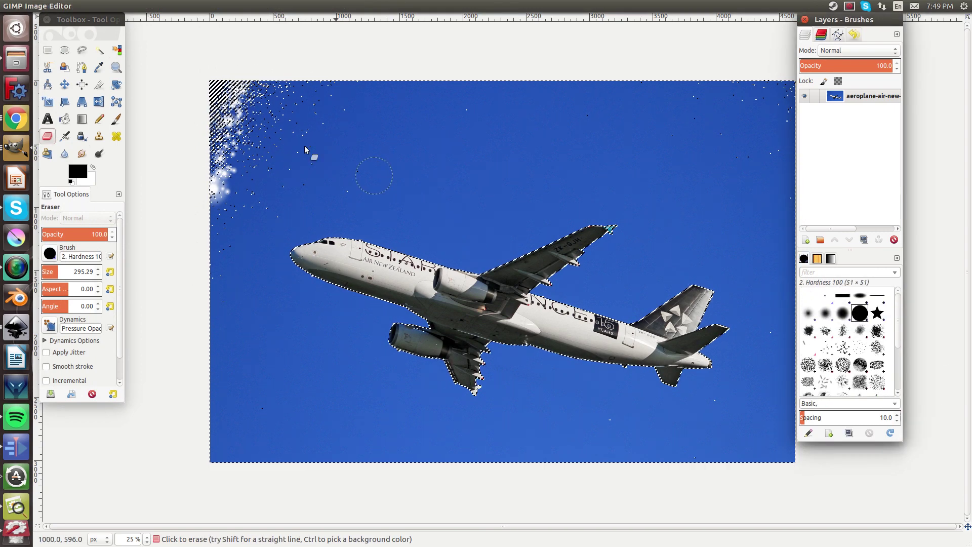
pyautogui.moveTo(201, 113)
pyautogui.mouseDown()
pyautogui.moveTo(249, 70)
pyautogui.moveTo(199, 150)
pyautogui.moveTo(246, 97)
pyautogui.moveTo(302, 72)
pyautogui.moveTo(248, 142)
pyautogui.moveTo(188, 193)
pyautogui.moveTo(375, 74)
pyautogui.mouseUp()
pyautogui.press(']')
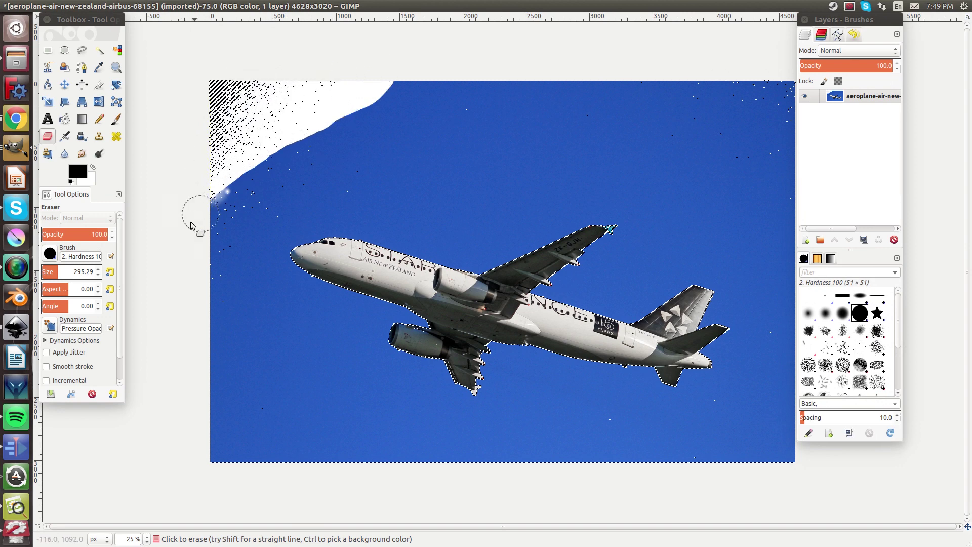
pyautogui.moveTo(226, 235); pyautogui.dragTo(438, 70)
pyautogui.moveTo(461, 100)
pyautogui.mouseDown()
pyautogui.moveTo(718, 132)
pyautogui.moveTo(779, 118)
pyautogui.moveTo(720, 89)
pyautogui.moveTo(340, 88)
pyautogui.moveTo(208, 309)
pyautogui.moveTo(242, 277)
pyautogui.moveTo(289, 263)
pyautogui.moveTo(310, 243)
pyautogui.moveTo(379, 238)
pyautogui.moveTo(476, 265)
pyautogui.moveTo(612, 227)
pyautogui.moveTo(626, 238)
pyautogui.moveTo(592, 286)
pyautogui.moveTo(574, 296)
pyautogui.moveTo(543, 292)
pyautogui.moveTo(641, 317)
pyautogui.moveTo(700, 286)
pyautogui.moveTo(714, 322)
pyautogui.moveTo(683, 363)
pyautogui.moveTo(649, 374)
pyautogui.moveTo(501, 352)
pyautogui.moveTo(493, 391)
pyautogui.moveTo(457, 388)
pyautogui.moveTo(379, 350)
pyautogui.moveTo(372, 325)
pyautogui.moveTo(400, 315)
pyautogui.moveTo(411, 320)
pyautogui.moveTo(334, 297)
pyautogui.moveTo(265, 298)
pyautogui.moveTo(213, 328)
pyautogui.moveTo(220, 402)
pyautogui.moveTo(204, 467)
pyautogui.moveTo(204, 367)
pyautogui.moveTo(271, 313)
pyautogui.moveTo(269, 423)
pyautogui.moveTo(235, 382)
pyautogui.moveTo(268, 451)
pyautogui.moveTo(243, 441)
pyautogui.moveTo(846, 485)
pyautogui.moveTo(856, 460)
pyautogui.moveTo(722, 407)
pyautogui.moveTo(357, 395)
pyautogui.moveTo(338, 353)
pyautogui.moveTo(293, 338)
pyautogui.moveTo(294, 412)
pyautogui.moveTo(273, 214)
pyautogui.moveTo(350, 180)
pyautogui.moveTo(559, 137)
pyautogui.moveTo(828, 162)
pyautogui.moveTo(776, 454)
pyautogui.moveTo(738, 212)
pyautogui.moveTo(727, 360)
pyautogui.mouseUp()
pyautogui.moveTo(771, 189)
pyautogui.mouseDown()
pyautogui.moveTo(633, 276)
pyautogui.moveTo(650, 192)
pyautogui.moveTo(689, 197)
pyautogui.moveTo(523, 198)
pyautogui.moveTo(397, 210)
pyautogui.mouseUp()
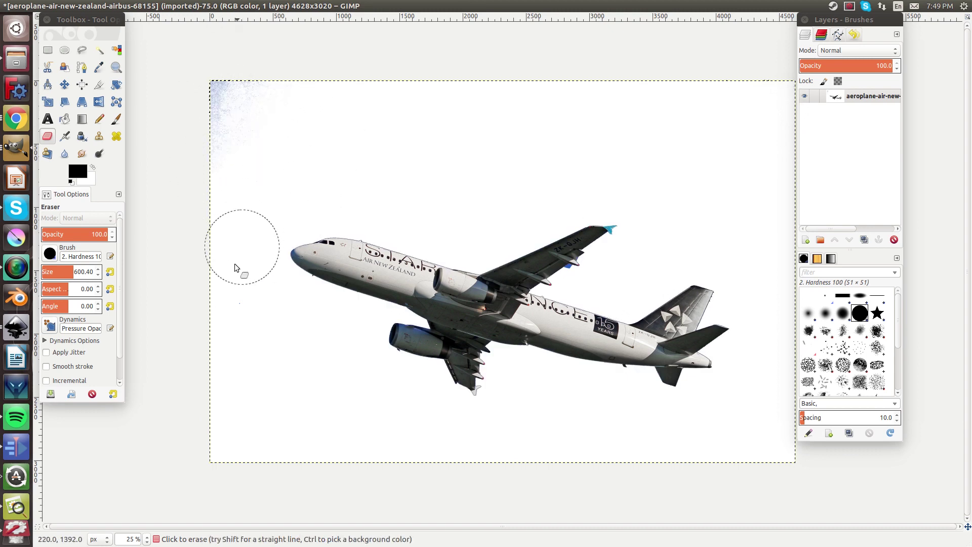
# Step: Erase the faint blue in the top-left corner and the tip of the airliner's nose
pyautogui.moveTo(223, 170)
pyautogui.mouseDown()
pyautogui.moveTo(224, 55)
pyautogui.moveTo(290, 95)
pyautogui.mouseUp()
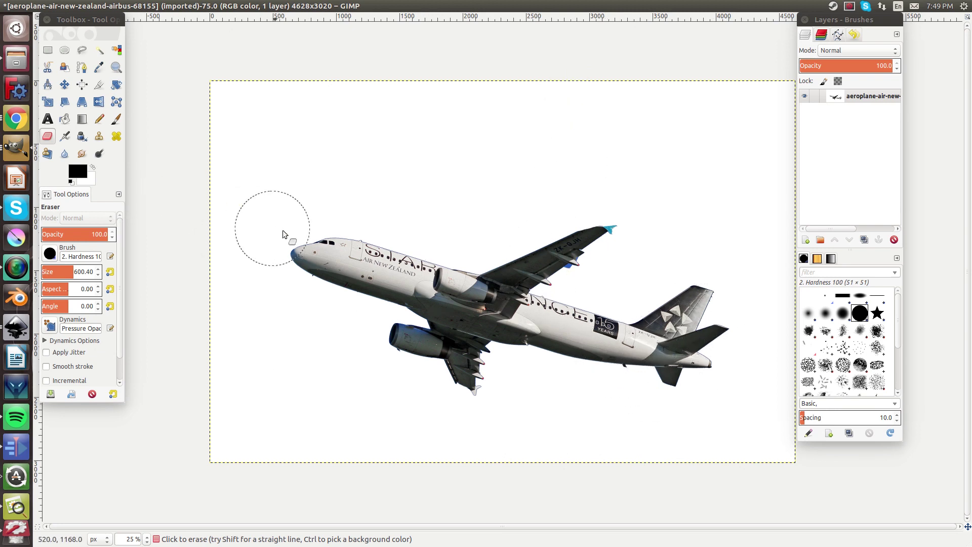
pyautogui.click(307, 240)
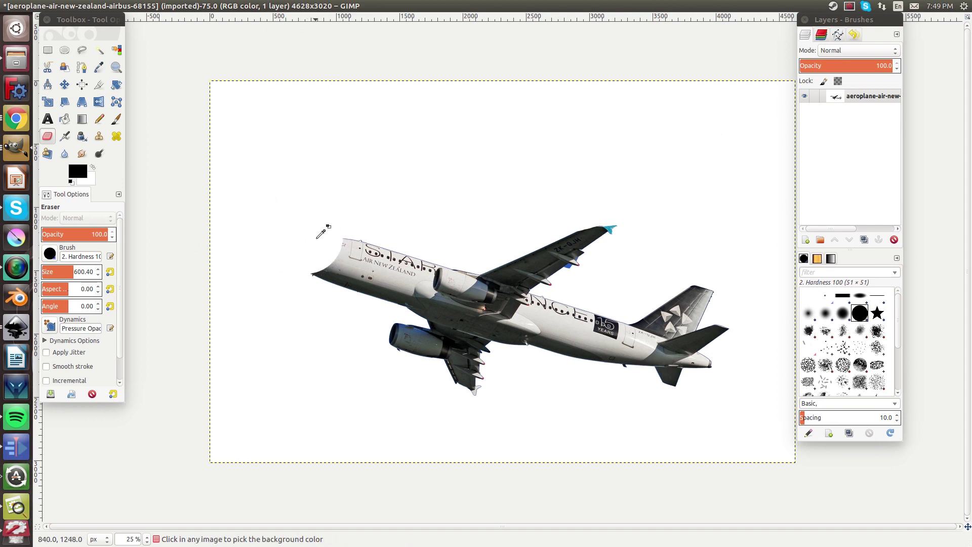
# Step: Undo the nose erasure, then erase parts of the wings, lower engine, tail and fuselage
pyautogui.hotkey('ctrl', 'z')
pyautogui.moveTo(571, 267)
pyautogui.mouseDown()
pyautogui.moveTo(497, 240)
pyautogui.moveTo(617, 243)
pyautogui.mouseUp()
pyautogui.moveTo(476, 379)
pyautogui.mouseDown()
pyautogui.moveTo(380, 350)
pyautogui.moveTo(657, 449)
pyautogui.moveTo(672, 421)
pyautogui.mouseUp()
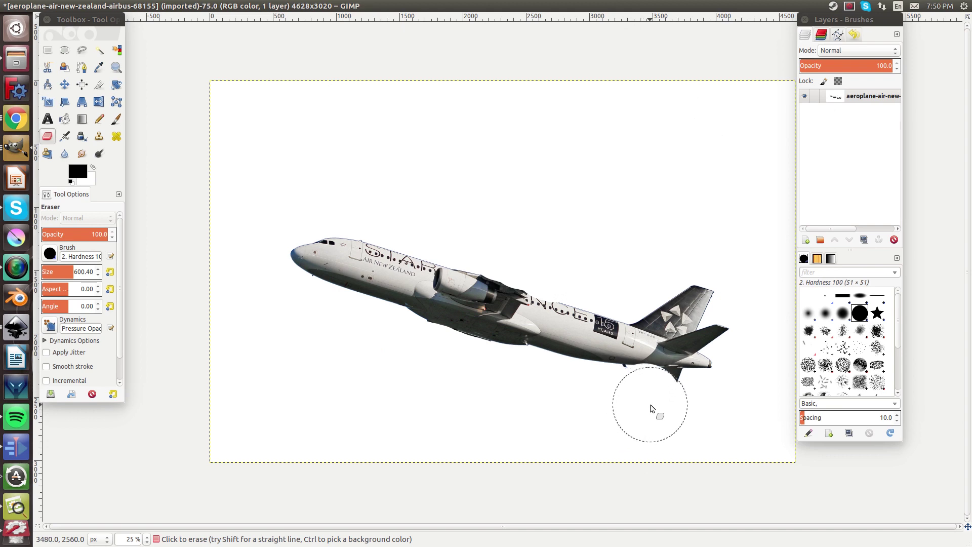
pyautogui.press('ctrl')
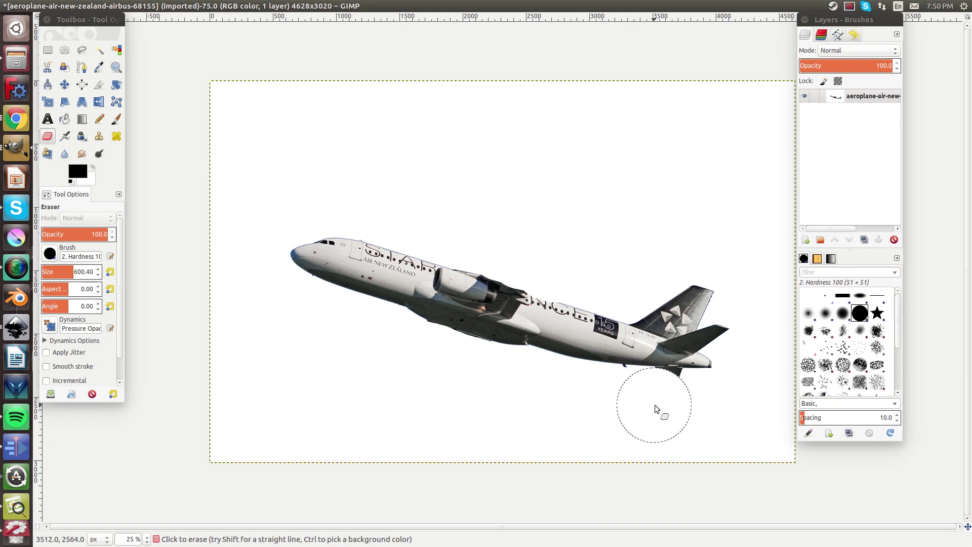
pyautogui.moveTo(670, 408)
pyautogui.mouseDown()
pyautogui.moveTo(697, 337)
pyautogui.moveTo(694, 317)
pyautogui.moveTo(675, 305)
pyautogui.mouseUp()
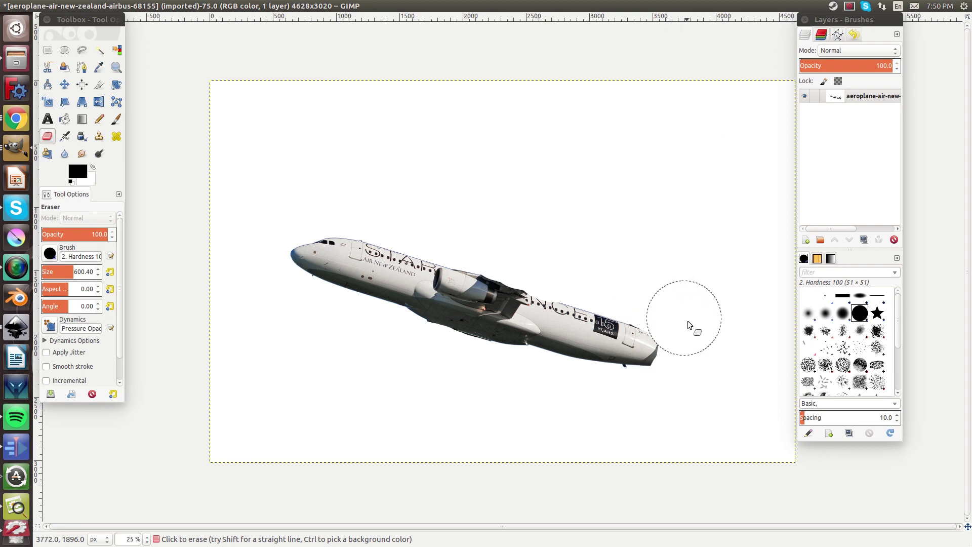
pyautogui.moveTo(688, 325)
pyautogui.mouseDown()
pyautogui.moveTo(690, 370)
pyautogui.moveTo(672, 391)
pyautogui.moveTo(639, 400)
pyautogui.mouseUp()
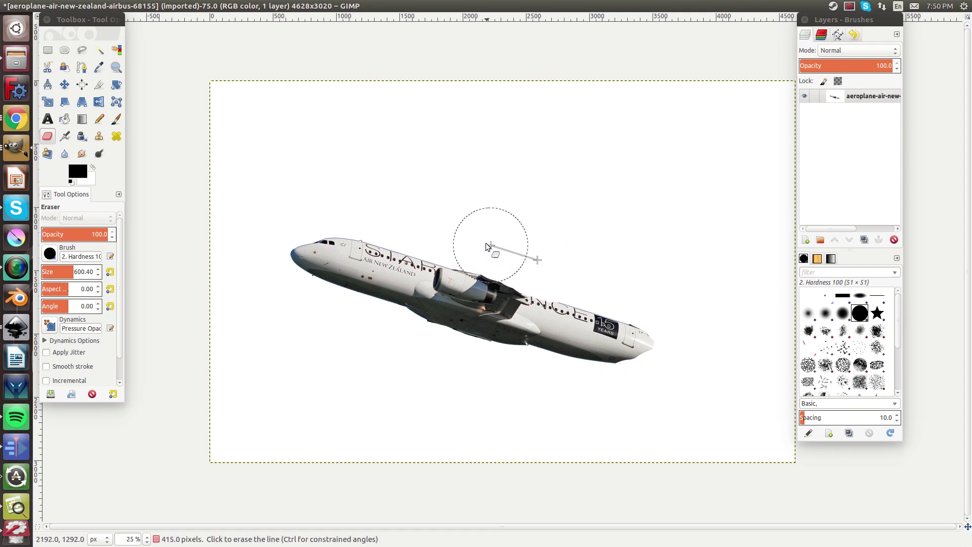
pyautogui.keyDown('shift'); pyautogui.click(468, 236); pyautogui.keyUp('shift')
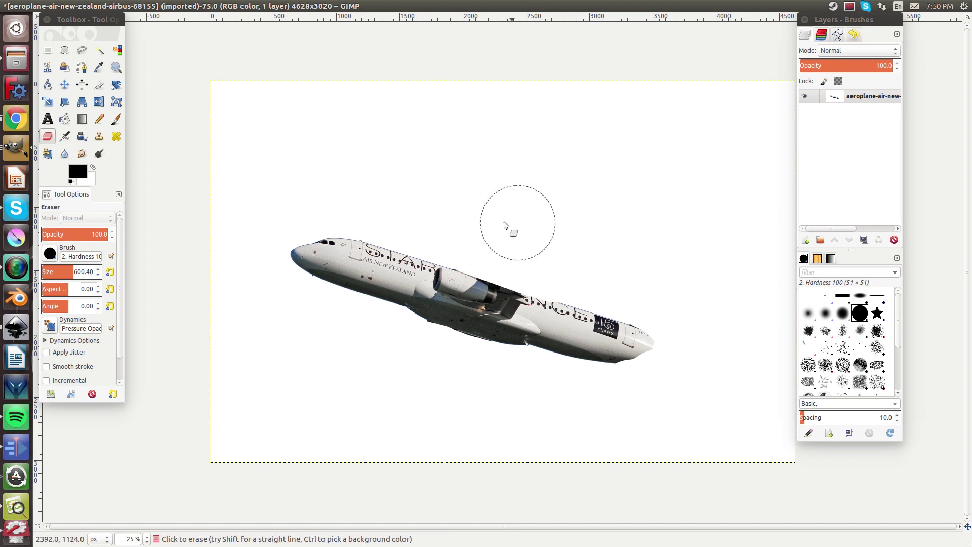
pyautogui.click(542, 262)
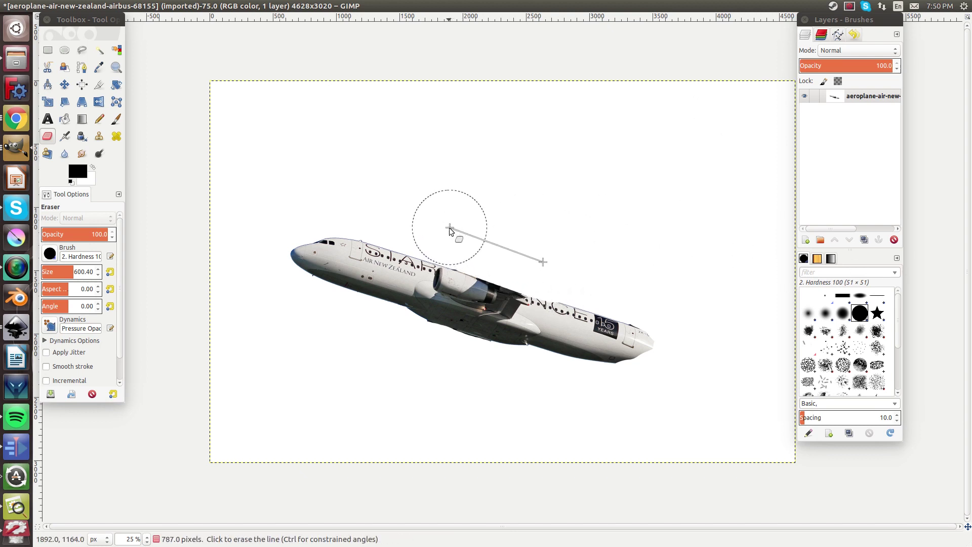
pyautogui.keyDown('shift'); pyautogui.click(448, 230); pyautogui.keyUp('shift')
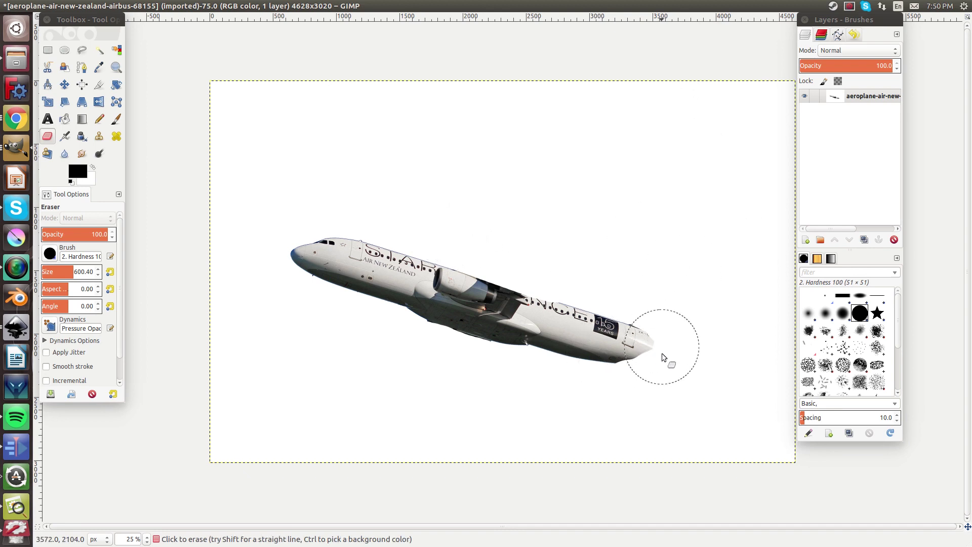
# Step: Undo and redo until the whole airliner is back with the top-left corner cleared
pyautogui.hotkey('ctrl', 'z')
pyautogui.hotkey('ctrl', 'z')
pyautogui.hotkey('ctrl', 'z')
pyautogui.hotkey('ctrl', 'z')
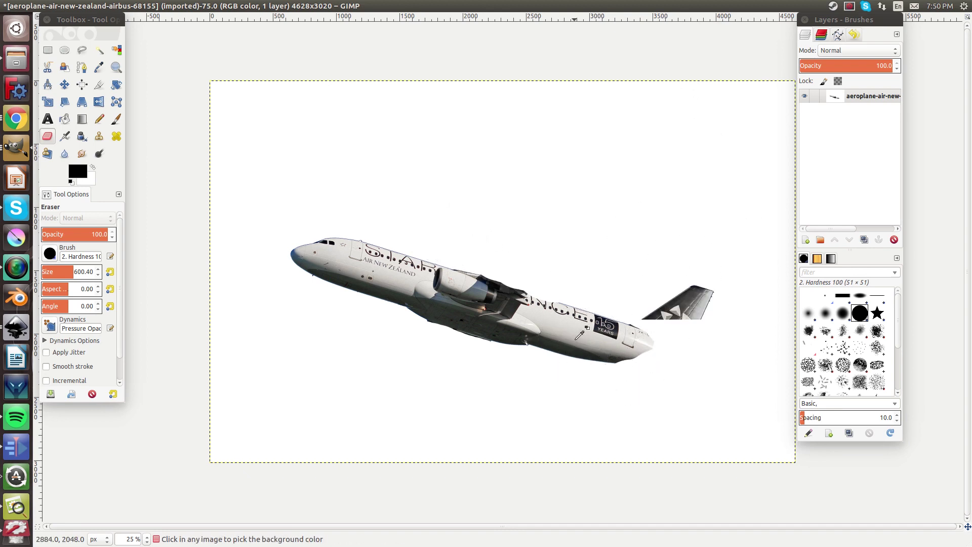
pyautogui.press('ctrl')
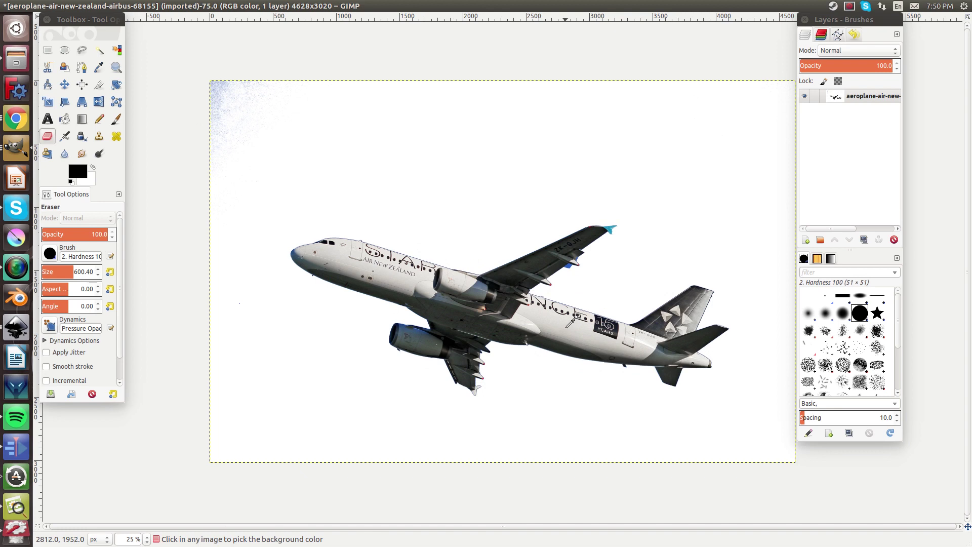
pyautogui.hotkey('ctrl', 'y')
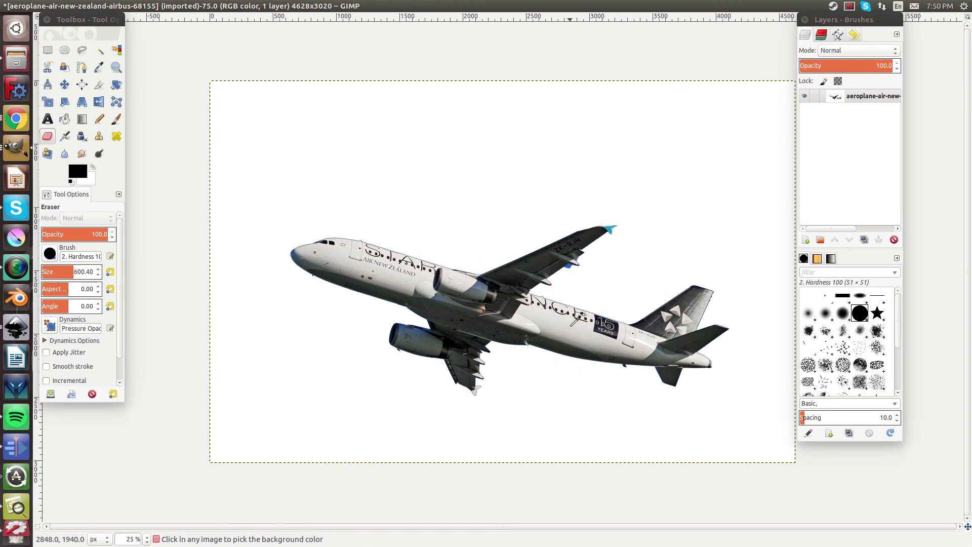
pyautogui.hotkey('ctrl', 'y')
pyautogui.hotkey('ctrl', 'z')
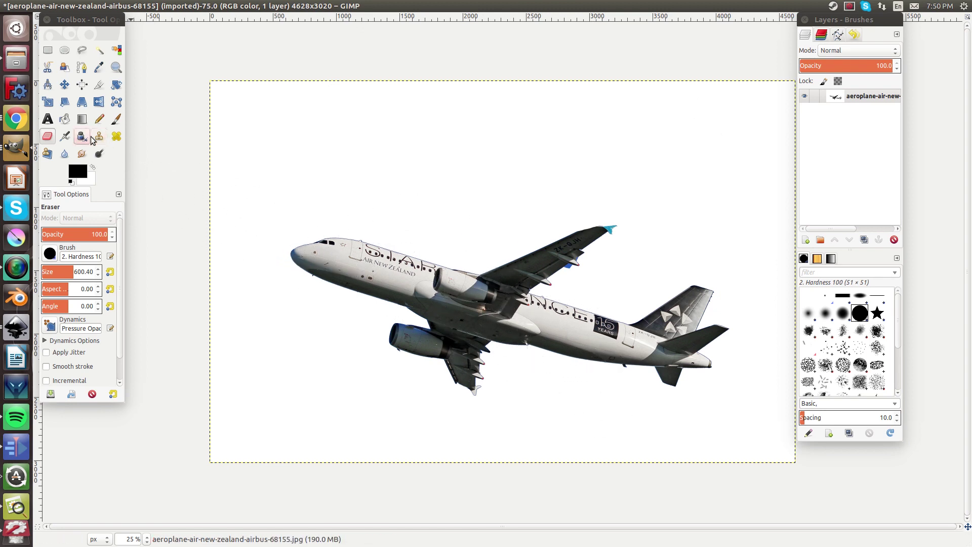
pyautogui.click(114, 120)
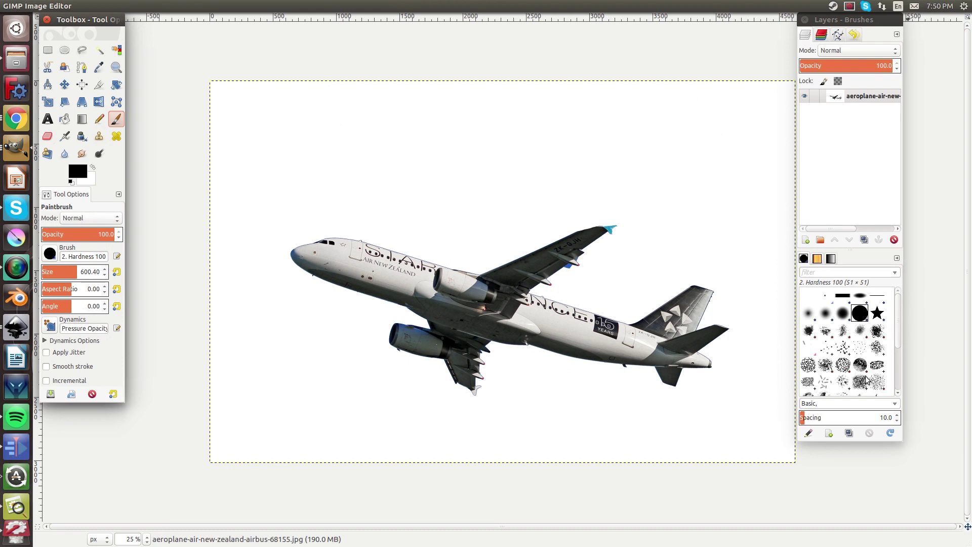
pyautogui.scroll(-3, 858, 374)
pyautogui.scroll(3, 851, 360)
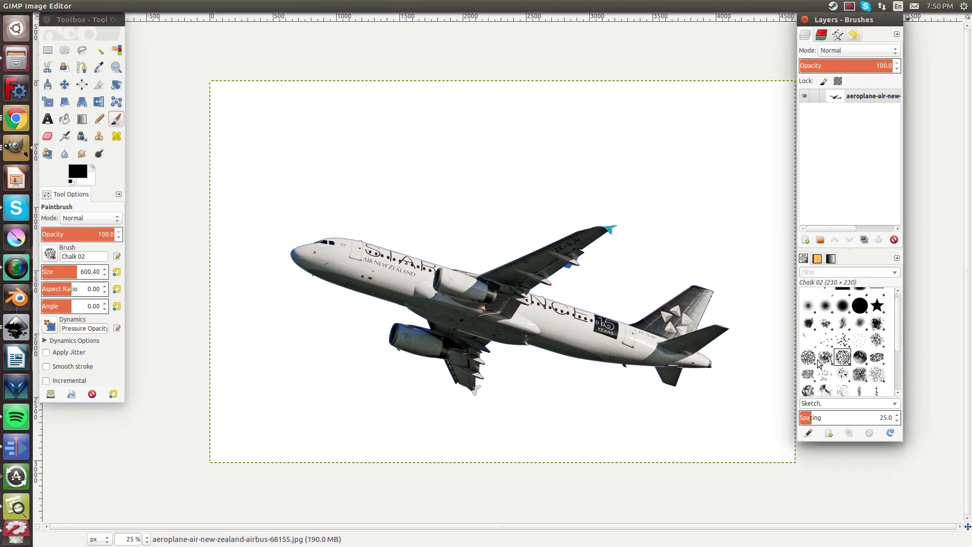
pyautogui.click(809, 358)
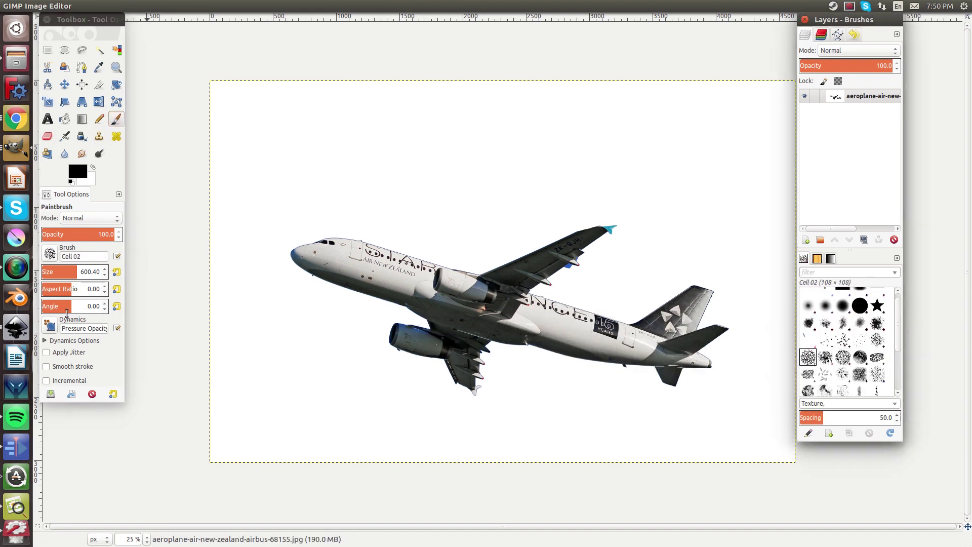
pyautogui.click(105, 278)
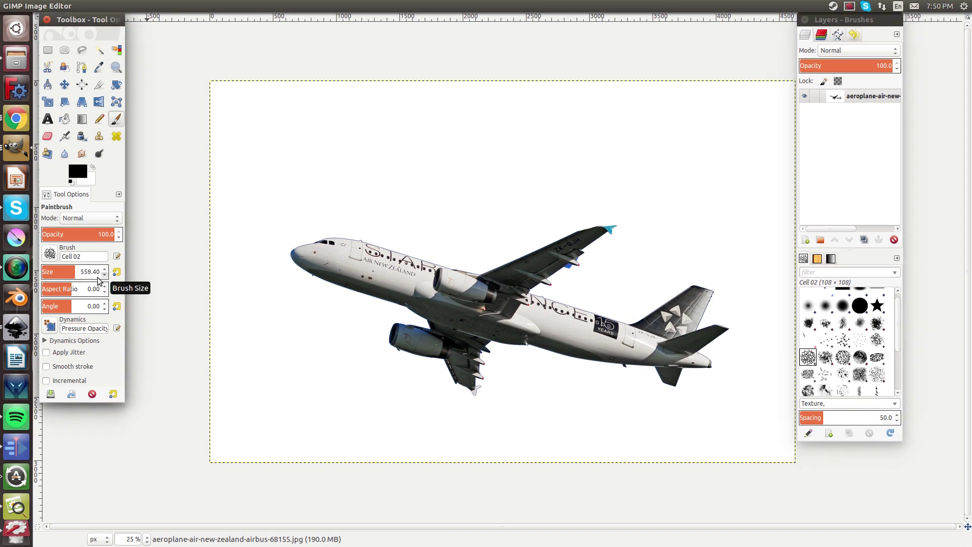
pyautogui.click(49, 274)
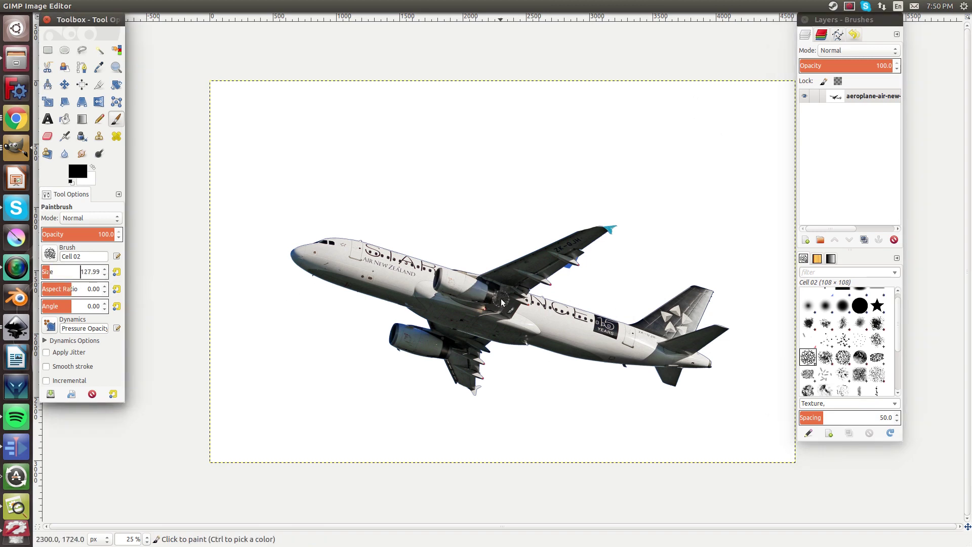
pyautogui.moveTo(494, 299)
pyautogui.mouseDown()
pyautogui.moveTo(636, 345)
pyautogui.moveTo(800, 361)
pyautogui.mouseUp()
pyautogui.moveTo(456, 361)
pyautogui.mouseDown()
pyautogui.moveTo(585, 402)
pyautogui.moveTo(724, 420)
pyautogui.moveTo(792, 408)
pyautogui.mouseUp()
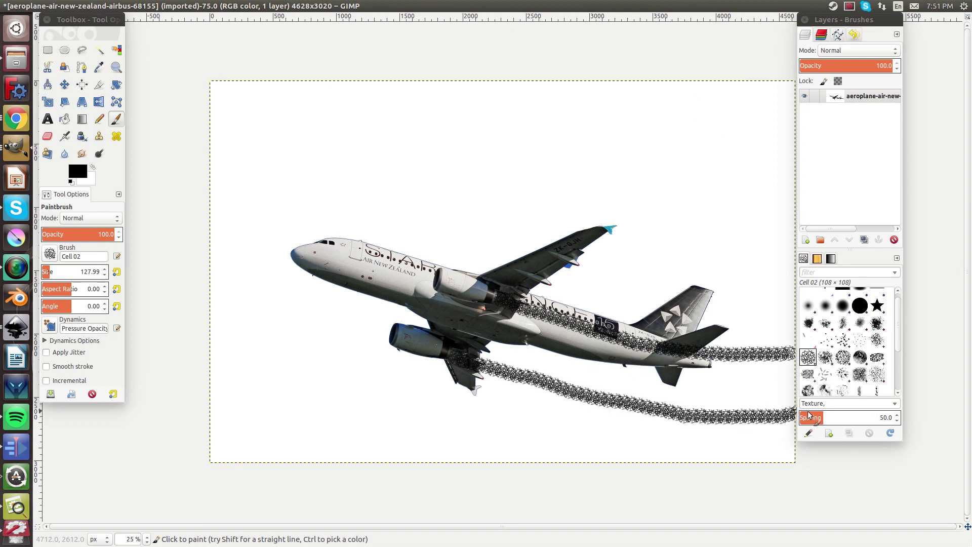
pyautogui.moveTo(587, 410)
pyautogui.mouseDown()
pyautogui.moveTo(443, 411)
pyautogui.moveTo(541, 324)
pyautogui.moveTo(613, 367)
pyautogui.mouseUp()
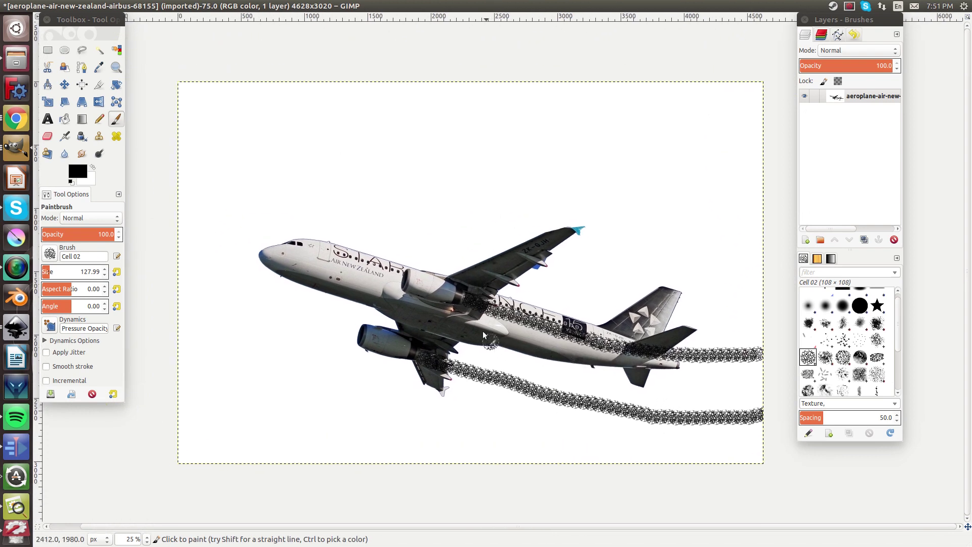
pyautogui.click(373, 280)
pyautogui.hotkey('ctrl', 'z')
pyautogui.click(47, 135)
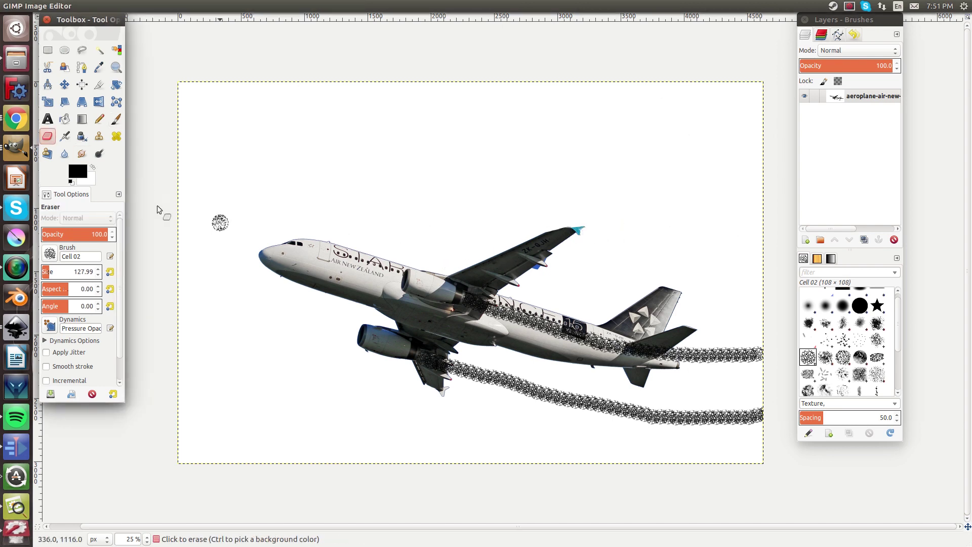
# Step: Erase the blue upper wingtip with the 2. Hardness 100 brush, then zoom back to 25%
pyautogui.click(859, 306)
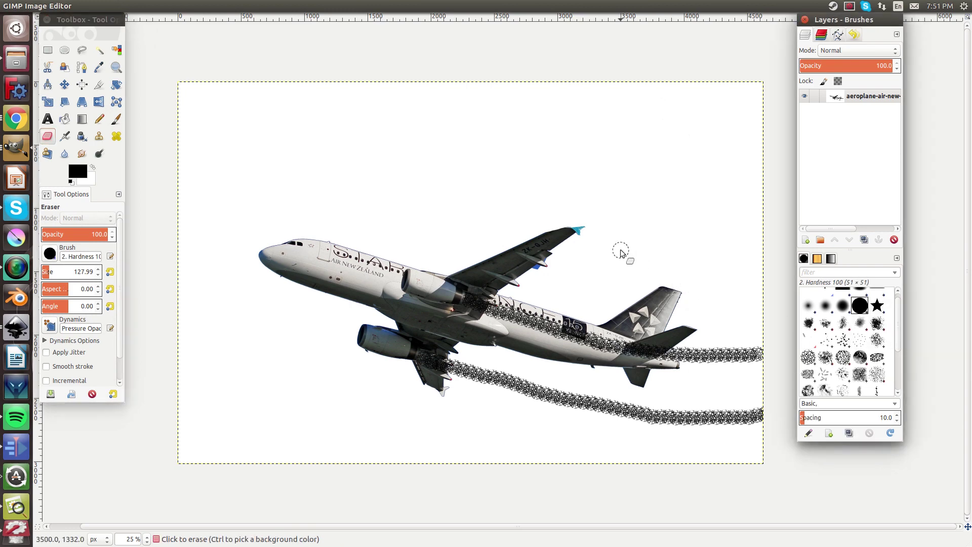
pyautogui.scroll(7, 622, 252)
pyautogui.moveTo(570, 158); pyautogui.dragTo(475, 448)
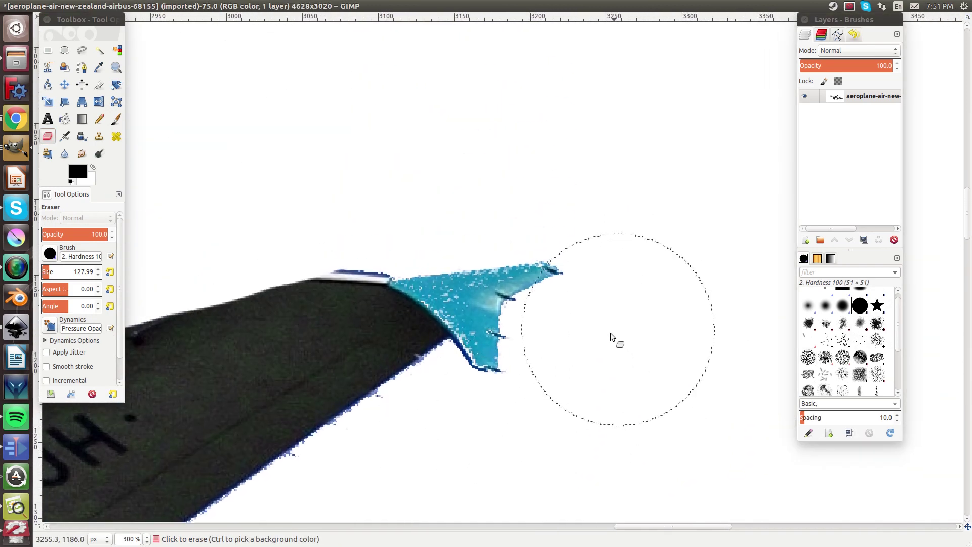
pyautogui.moveTo(547, 377)
pyautogui.mouseDown()
pyautogui.moveTo(551, 298)
pyautogui.moveTo(536, 277)
pyautogui.moveTo(429, 206)
pyautogui.moveTo(380, 191)
pyautogui.moveTo(385, 204)
pyautogui.mouseUp()
pyautogui.keyDown('ctrl'); pyautogui.scroll(-4, 421, 236); pyautogui.keyUp('ctrl')
pyautogui.keyDown('ctrl'); pyautogui.scroll(-8, 422, 236); pyautogui.keyUp('ctrl')
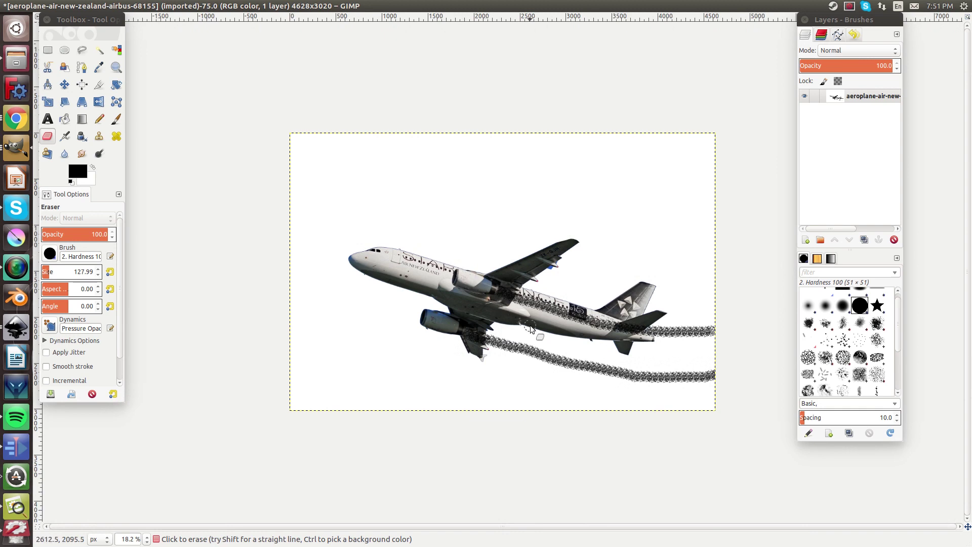
pyautogui.press('+')
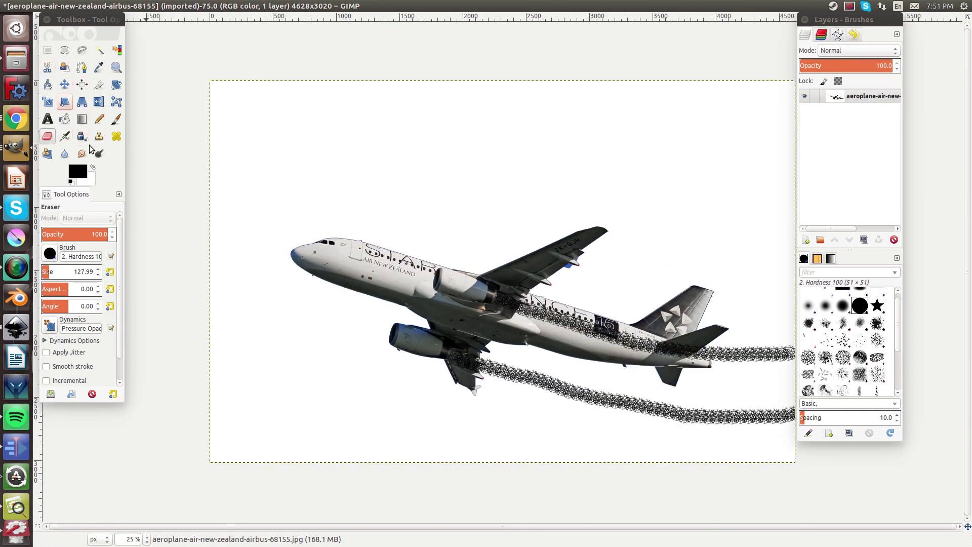
# Step: Using the Paintbrush with the 2. Hardness 050 brush, draw the first cloud's outline and eyes
pyautogui.click(116, 119)
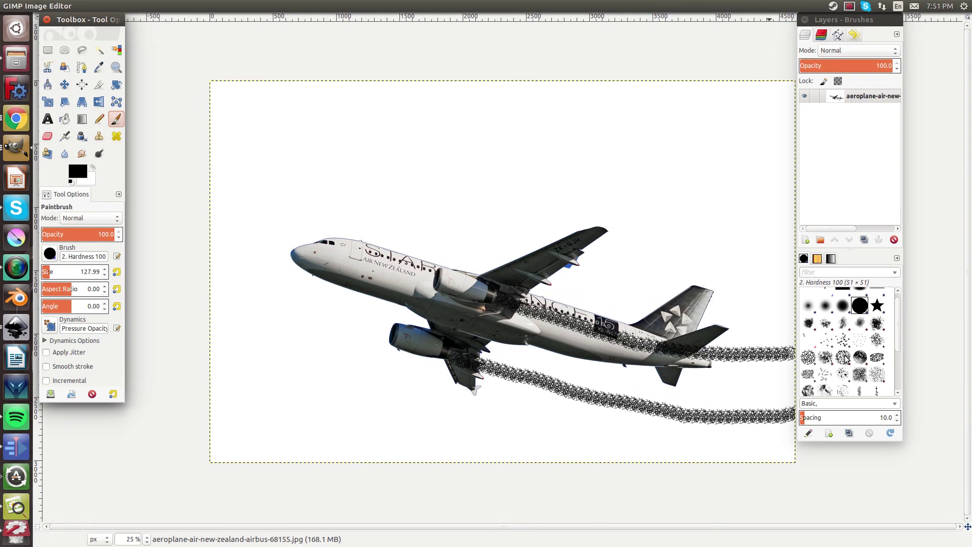
pyautogui.click(825, 305)
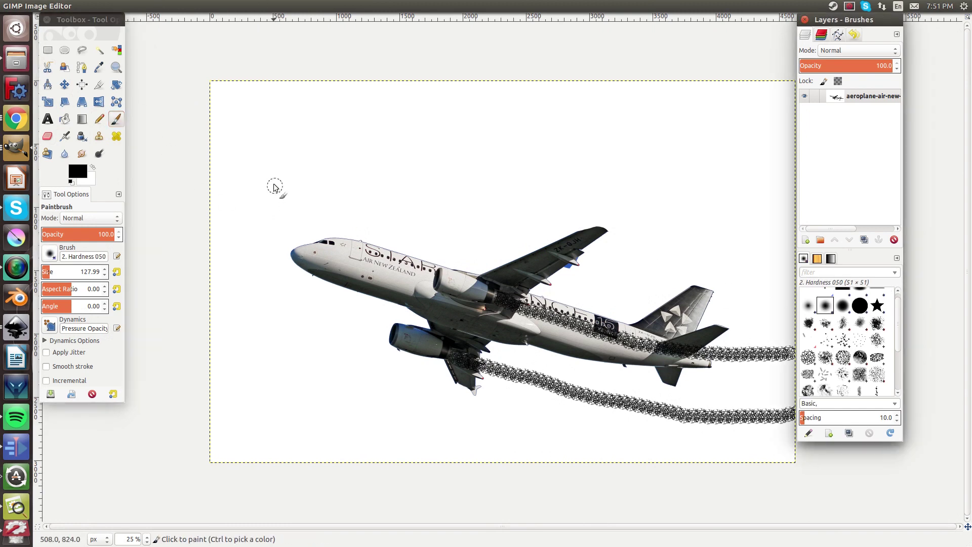
pyautogui.moveTo(274, 187)
pyautogui.mouseDown()
pyautogui.moveTo(433, 188)
pyautogui.moveTo(456, 147)
pyautogui.moveTo(417, 100)
pyautogui.moveTo(386, 106)
pyautogui.moveTo(384, 131)
pyautogui.moveTo(355, 98)
pyautogui.moveTo(322, 122)
pyautogui.moveTo(301, 109)
pyautogui.moveTo(254, 121)
pyautogui.moveTo(228, 167)
pyautogui.moveTo(258, 188)
pyautogui.moveTo(278, 189)
pyautogui.mouseUp()
pyautogui.moveTo(289, 134)
pyautogui.mouseDown()
pyautogui.moveTo(270, 142)
pyautogui.moveTo(283, 155)
pyautogui.moveTo(296, 133)
pyautogui.mouseUp()
pyautogui.moveTo(376, 141)
pyautogui.mouseDown()
pyautogui.moveTo(350, 146)
pyautogui.moveTo(363, 159)
pyautogui.moveTo(377, 136)
pyautogui.mouseUp()
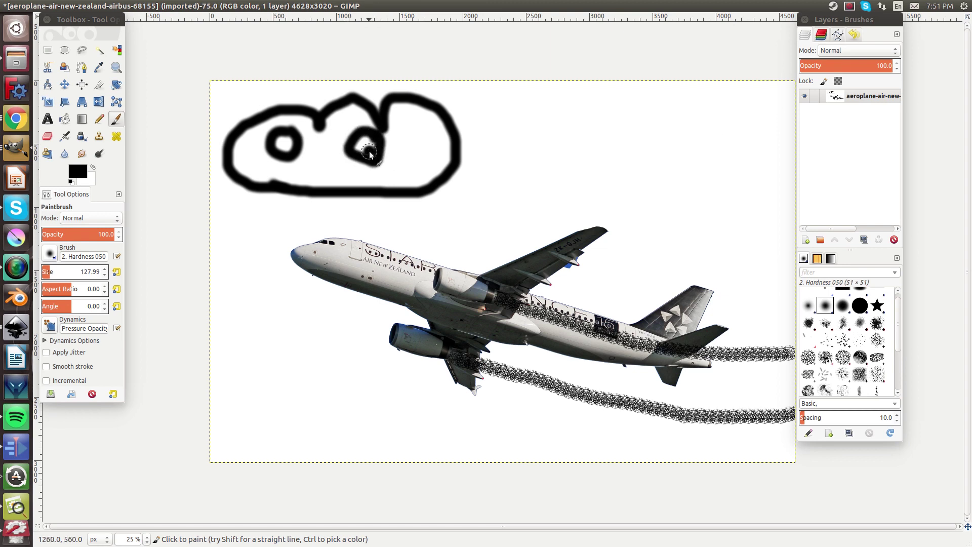
pyautogui.moveTo(369, 155); pyautogui.dragTo(365, 149)
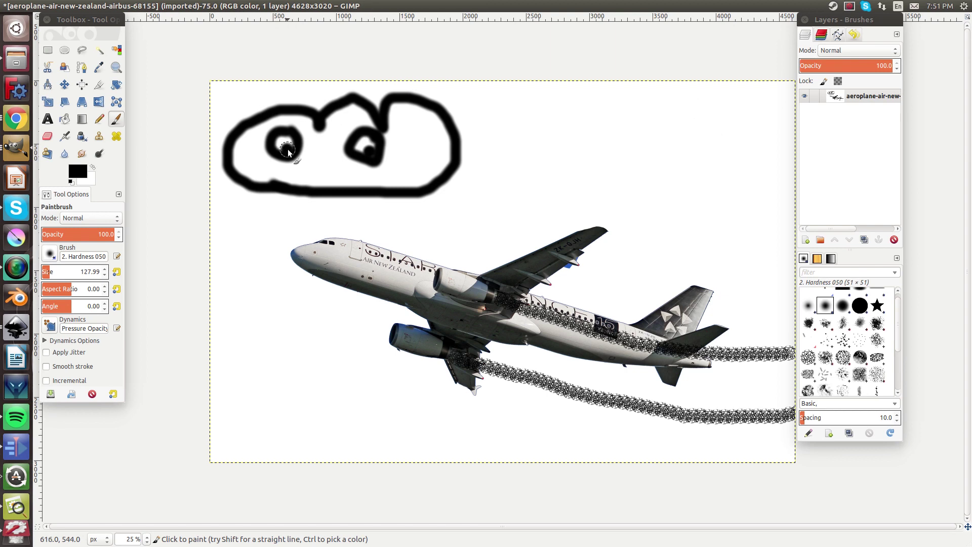
pyautogui.click(286, 148)
# Step: Extend the cloud down to the plane's nose, add angry brows and a mouth, and outline a second cloud
pyautogui.moveTo(245, 187)
pyautogui.mouseDown()
pyautogui.moveTo(228, 221)
pyautogui.moveTo(268, 255)
pyautogui.moveTo(306, 245)
pyautogui.moveTo(289, 269)
pyautogui.moveTo(313, 285)
pyautogui.mouseUp()
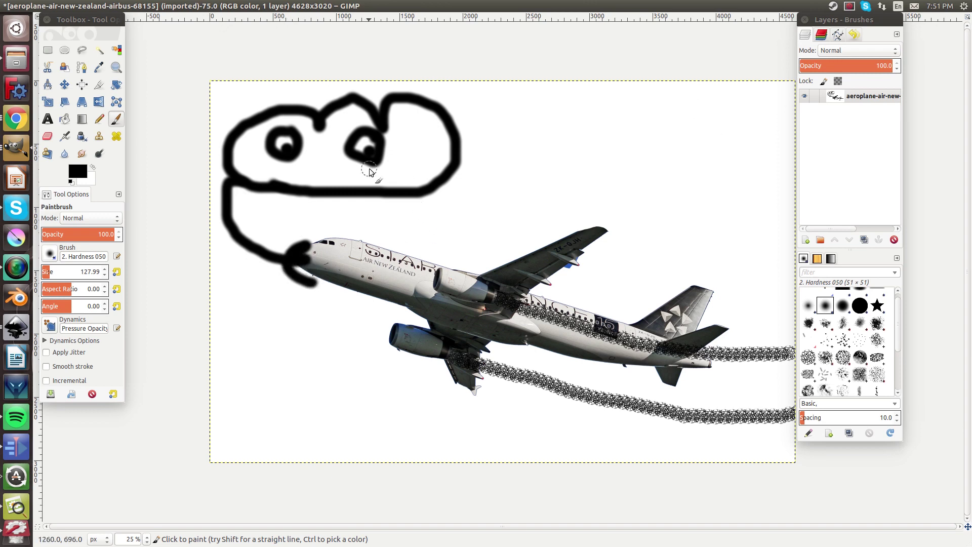
pyautogui.moveTo(429, 192)
pyautogui.mouseDown()
pyautogui.moveTo(426, 261)
pyautogui.moveTo(396, 265)
pyautogui.moveTo(421, 261)
pyautogui.moveTo(420, 270)
pyautogui.moveTo(430, 256)
pyautogui.moveTo(440, 274)
pyautogui.mouseUp()
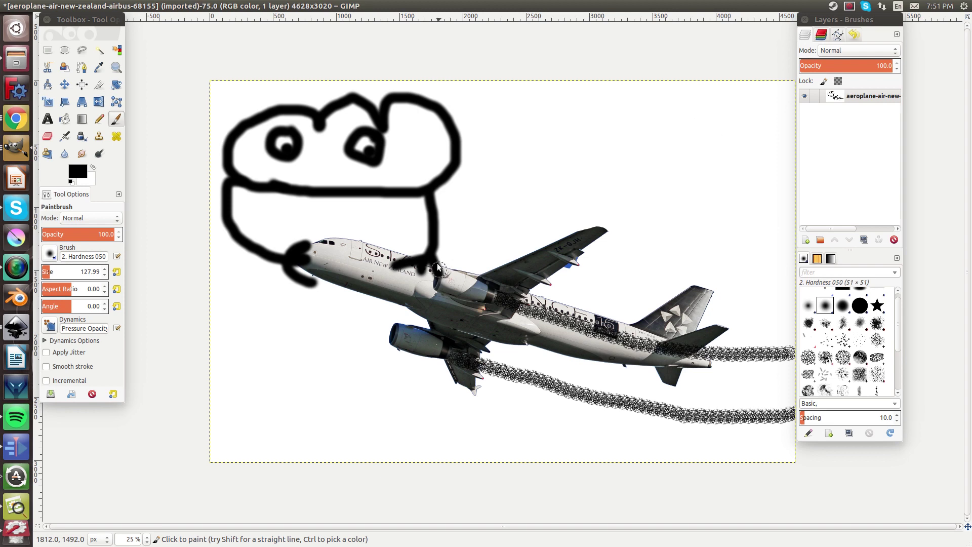
pyautogui.moveTo(284, 90)
pyautogui.mouseDown()
pyautogui.moveTo(337, 160)
pyautogui.moveTo(366, 80)
pyautogui.mouseUp()
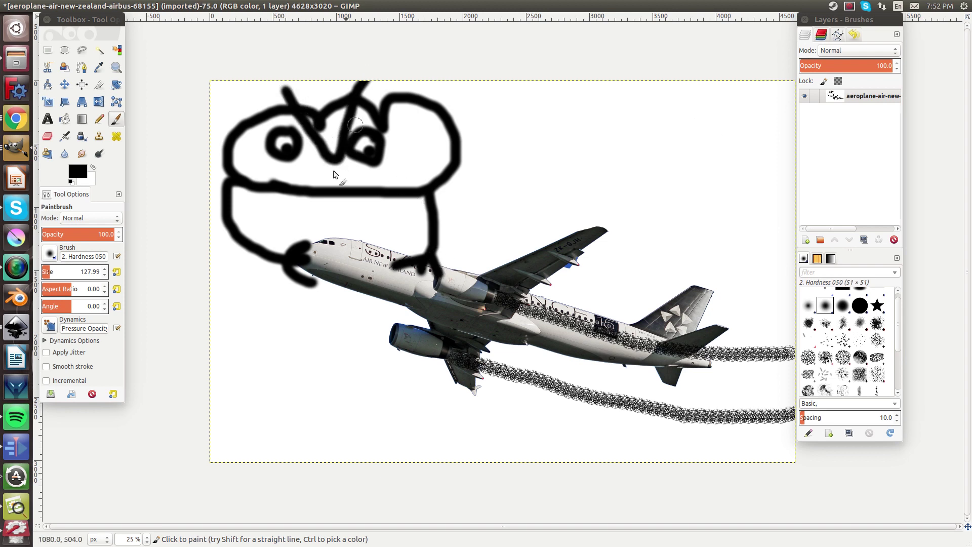
pyautogui.moveTo(300, 173); pyautogui.dragTo(362, 183)
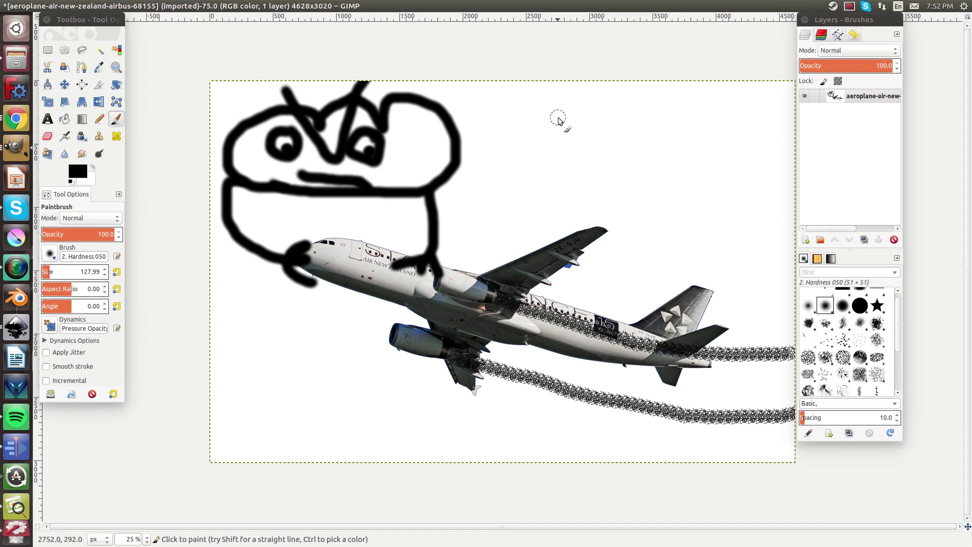
pyautogui.moveTo(703, 173)
pyautogui.mouseDown()
pyautogui.moveTo(548, 183)
pyautogui.moveTo(508, 166)
pyautogui.moveTo(483, 101)
pyautogui.moveTo(532, 90)
pyautogui.moveTo(563, 108)
pyautogui.moveTo(592, 68)
pyautogui.moveTo(629, 89)
pyautogui.moveTo(644, 116)
pyautogui.moveTo(700, 98)
pyautogui.moveTo(737, 124)
pyautogui.moveTo(721, 184)
pyautogui.moveTo(602, 167)
pyautogui.mouseUp()
# Step: Give the second cloud eyes, a jagged top, a frown and a hook, joining it to the first
pyautogui.moveTo(557, 112)
pyautogui.mouseDown()
pyautogui.moveTo(519, 124)
pyautogui.moveTo(557, 141)
pyautogui.moveTo(554, 113)
pyautogui.mouseUp()
pyautogui.moveTo(634, 112)
pyautogui.mouseDown()
pyautogui.moveTo(658, 110)
pyautogui.moveTo(636, 120)
pyautogui.moveTo(644, 148)
pyautogui.moveTo(670, 137)
pyautogui.moveTo(641, 107)
pyautogui.mouseUp()
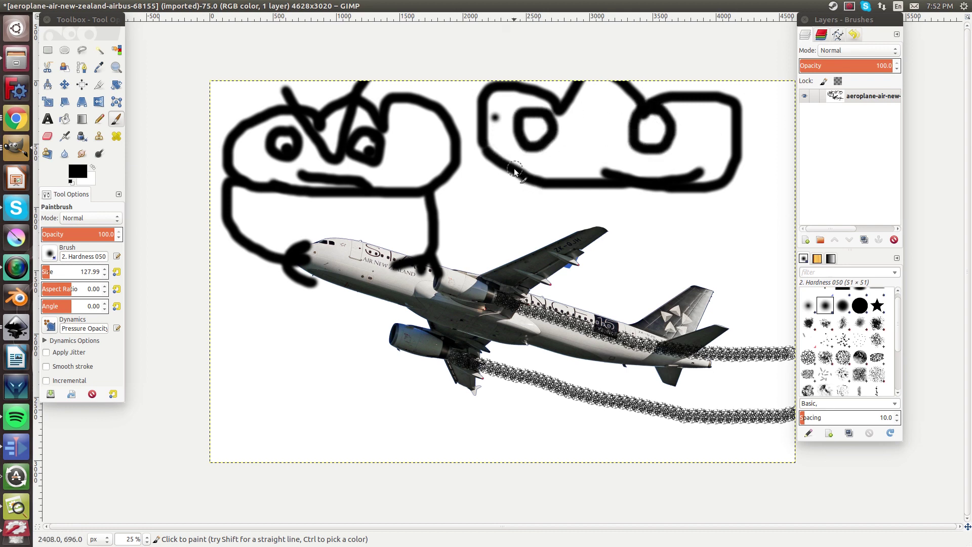
pyautogui.moveTo(514, 172)
pyautogui.mouseDown()
pyautogui.moveTo(479, 181)
pyautogui.moveTo(442, 170)
pyautogui.moveTo(442, 155)
pyautogui.moveTo(438, 167)
pyautogui.moveTo(420, 155)
pyautogui.moveTo(418, 168)
pyautogui.moveTo(433, 168)
pyautogui.moveTo(432, 189)
pyautogui.moveTo(440, 176)
pyautogui.moveTo(429, 182)
pyautogui.moveTo(424, 153)
pyautogui.moveTo(449, 159)
pyautogui.mouseUp()
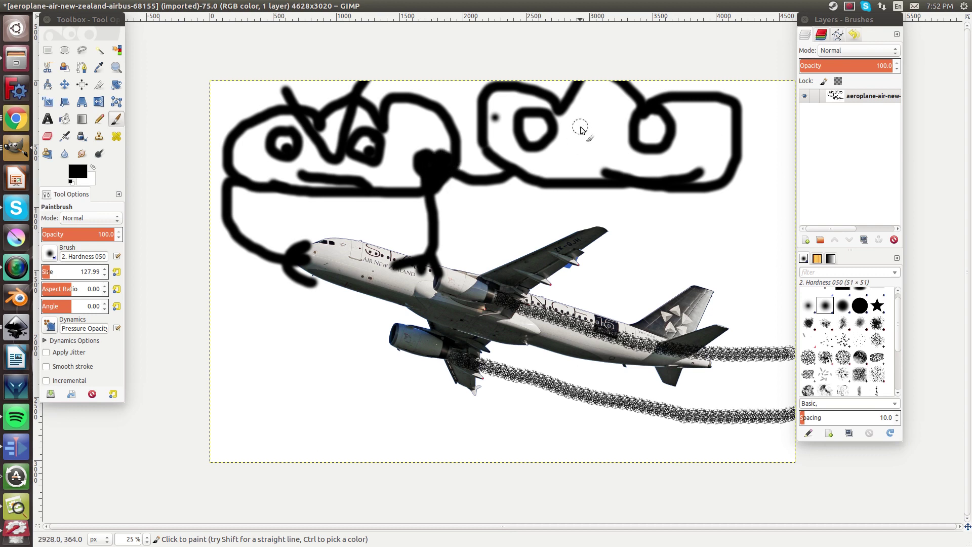
pyautogui.moveTo(558, 93)
pyautogui.mouseDown()
pyautogui.moveTo(607, 115)
pyautogui.moveTo(640, 72)
pyautogui.mouseUp()
pyautogui.moveTo(571, 169)
pyautogui.mouseDown()
pyautogui.moveTo(610, 155)
pyautogui.moveTo(627, 172)
pyautogui.mouseUp()
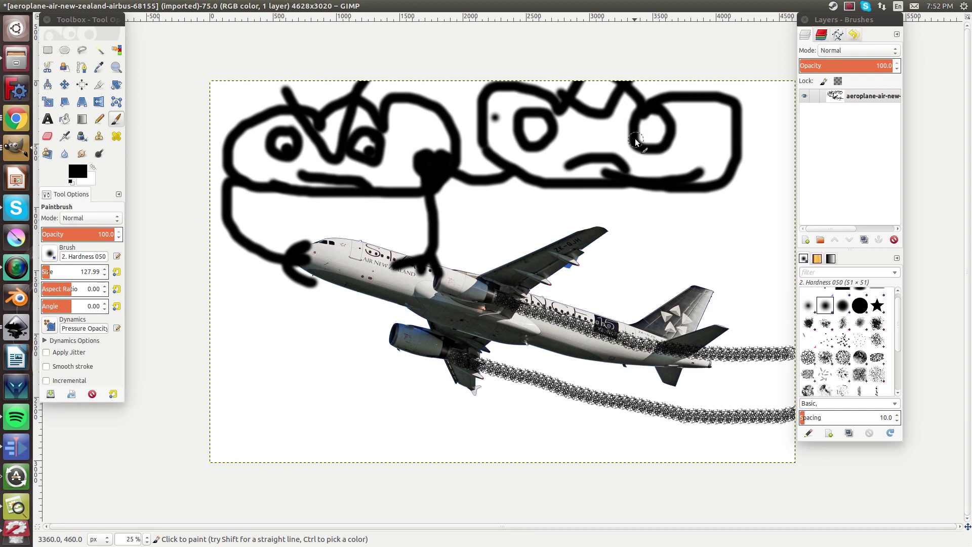
pyautogui.moveTo(699, 175); pyautogui.dragTo(704, 168)
# Step: Add strokes over the first cloud and hang hooked strokes beneath both clouds
pyautogui.moveTo(485, 93)
pyautogui.mouseDown()
pyautogui.moveTo(425, 90)
pyautogui.moveTo(403, 119)
pyautogui.moveTo(403, 107)
pyautogui.mouseUp()
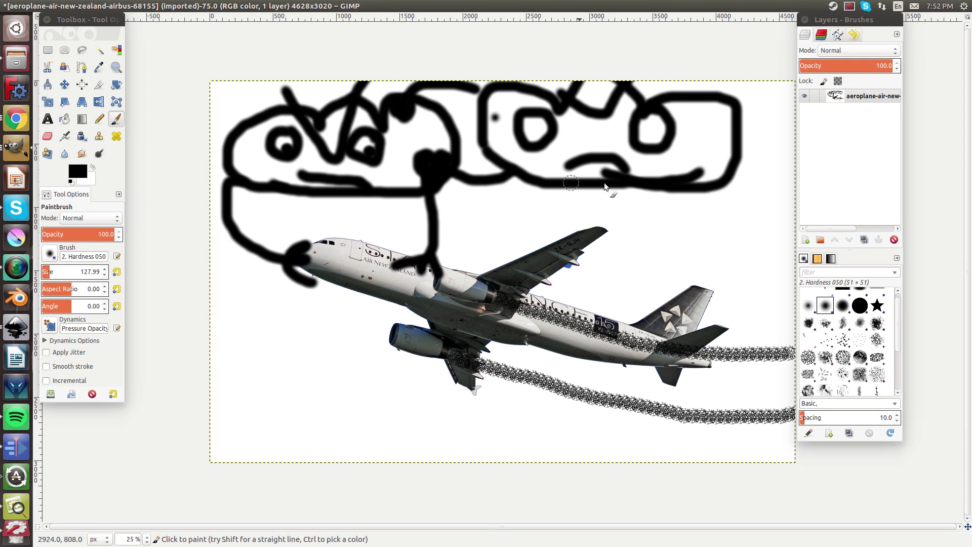
pyautogui.moveTo(491, 140)
pyautogui.mouseDown()
pyautogui.moveTo(423, 136)
pyautogui.moveTo(428, 122)
pyautogui.moveTo(413, 134)
pyautogui.mouseUp()
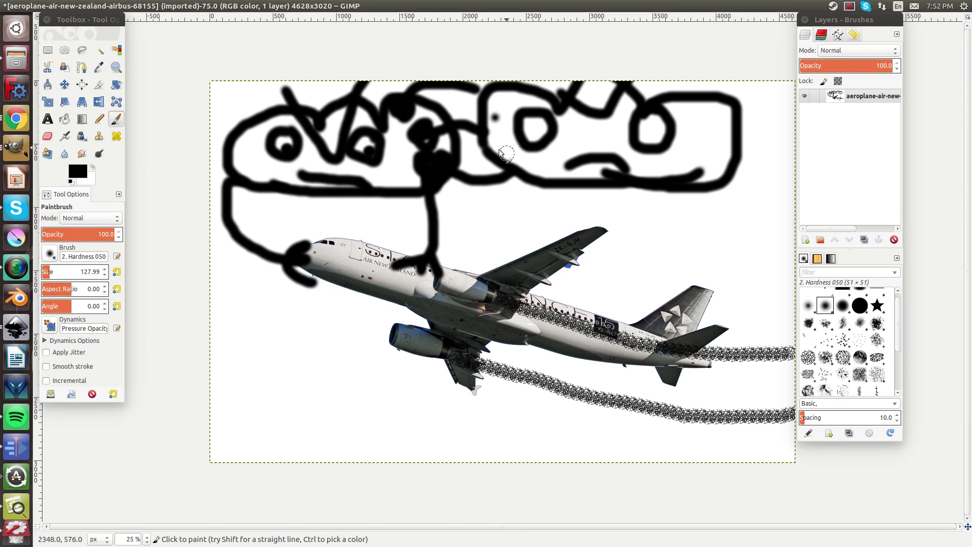
pyautogui.click(426, 140)
pyautogui.moveTo(660, 189)
pyautogui.mouseDown()
pyautogui.moveTo(664, 218)
pyautogui.moveTo(681, 223)
pyautogui.mouseUp()
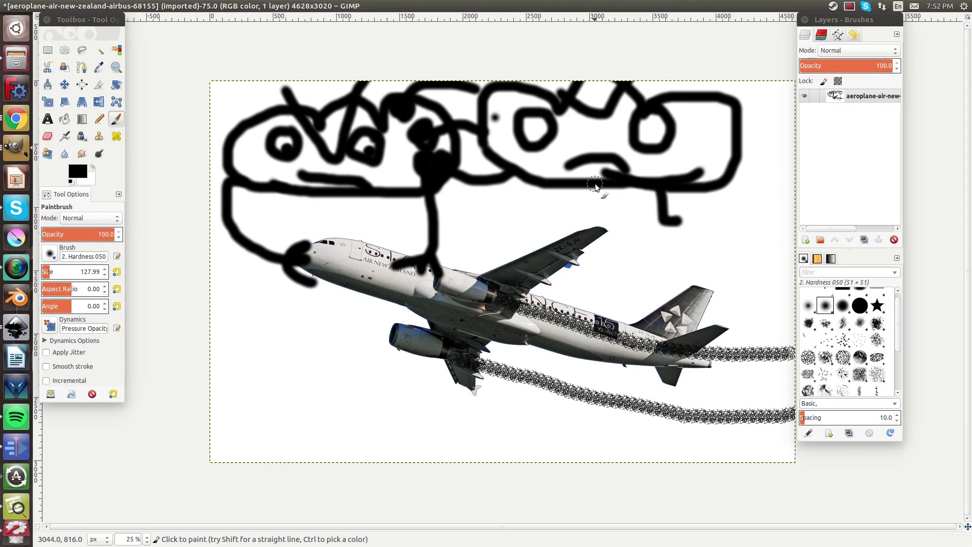
pyautogui.moveTo(596, 188); pyautogui.dragTo(619, 218)
pyautogui.moveTo(384, 206)
pyautogui.mouseDown()
pyautogui.moveTo(386, 228)
pyautogui.moveTo(399, 228)
pyautogui.mouseUp()
pyautogui.moveTo(283, 182)
pyautogui.mouseDown()
pyautogui.moveTo(290, 213)
pyautogui.moveTo(305, 221)
pyautogui.mouseUp()
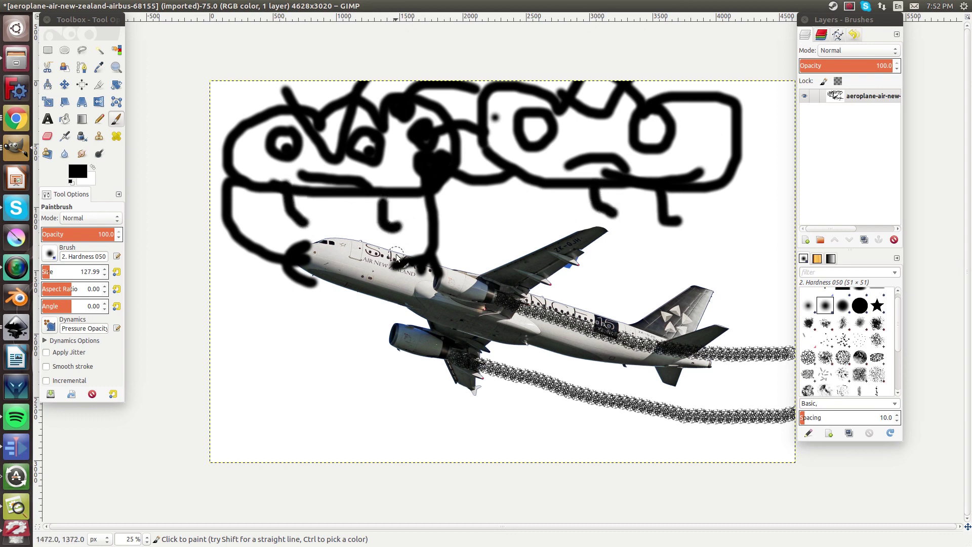
pyautogui.hscroll(1, 539, 227)
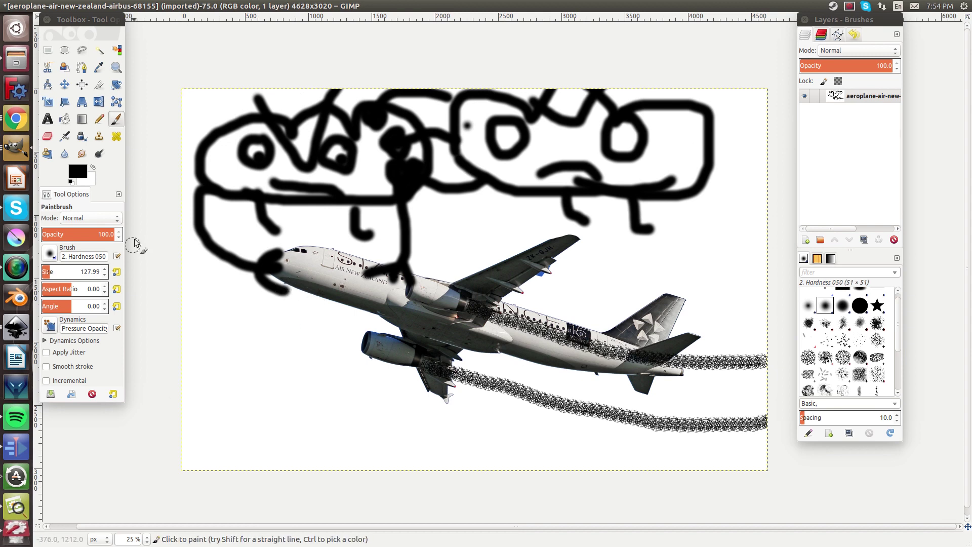
# Step: Choose the Select by Color tool, with its threshold still at 30.2
pyautogui.click(117, 50)
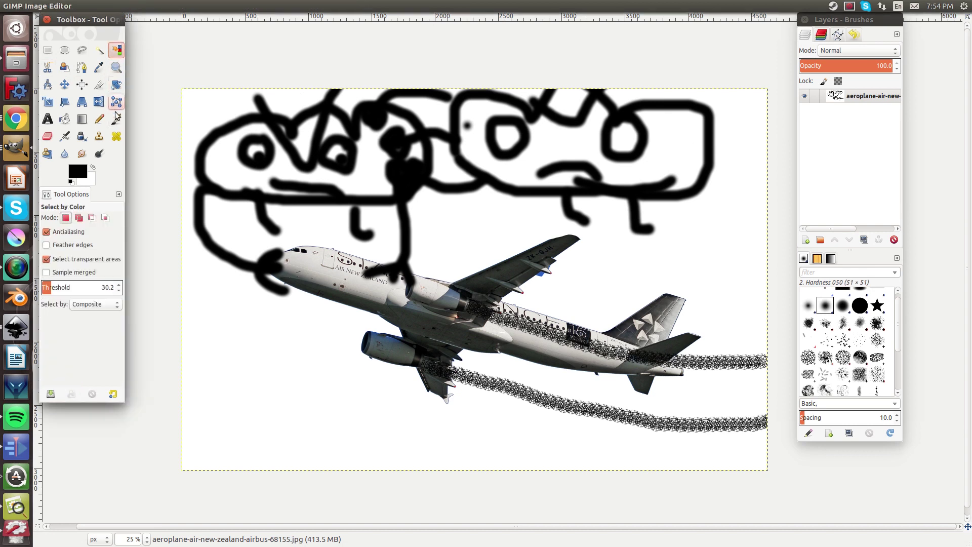